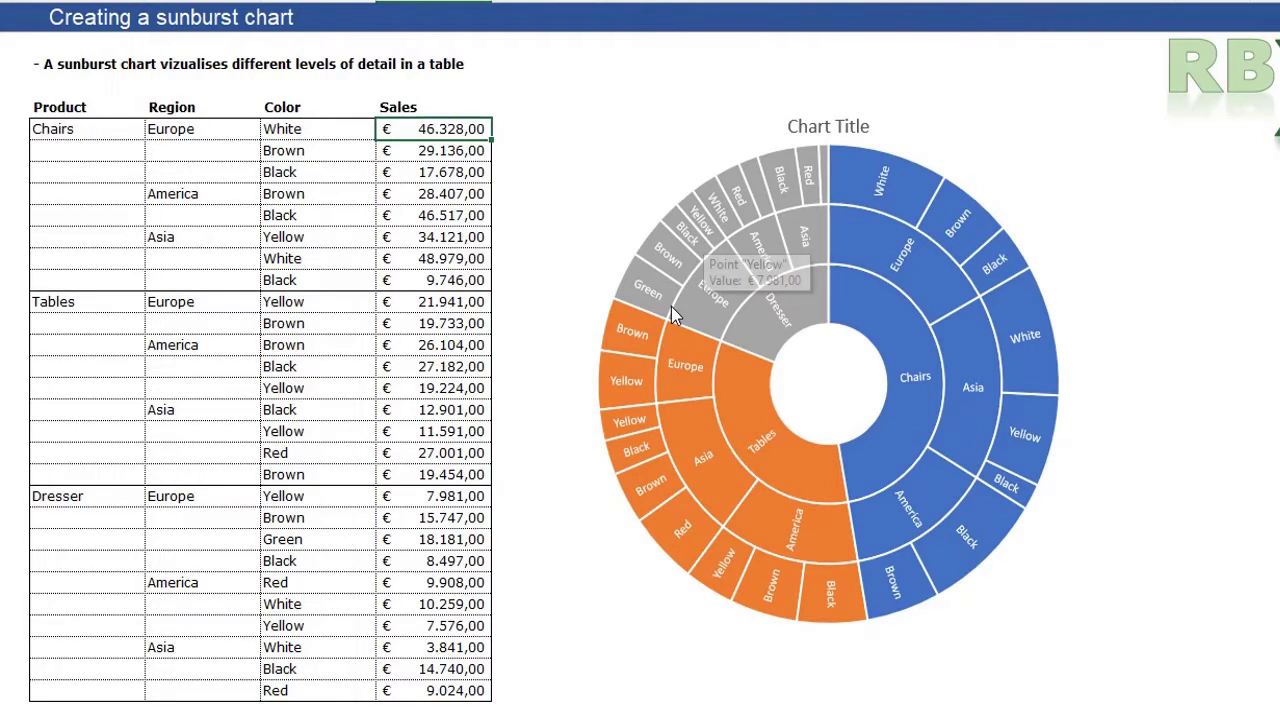
Insert a sunburst chart based on the whole Product, Region, Color and Sales table, including its header row.
{"action": "mouse_move", "coordinate": [650, 310]}
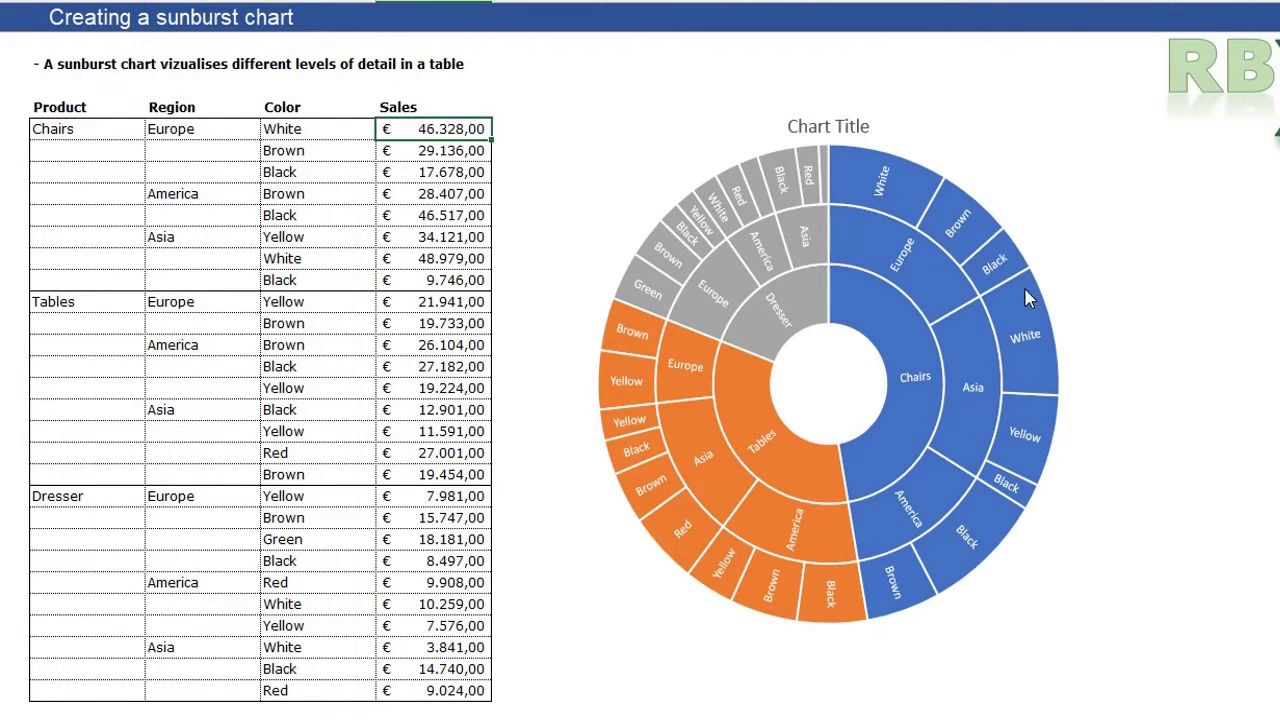
{"action": "left_click", "coordinate": [1062, 121]}
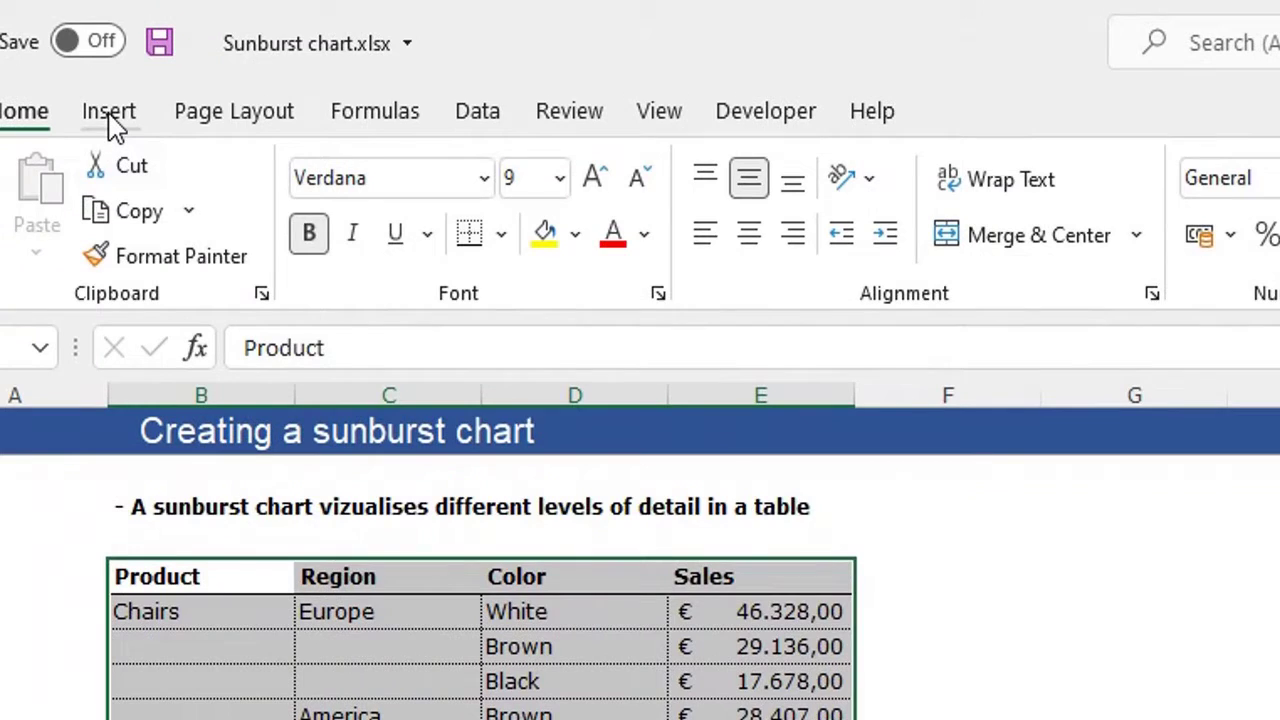
{"action": "left_click", "coordinate": [110, 113]}
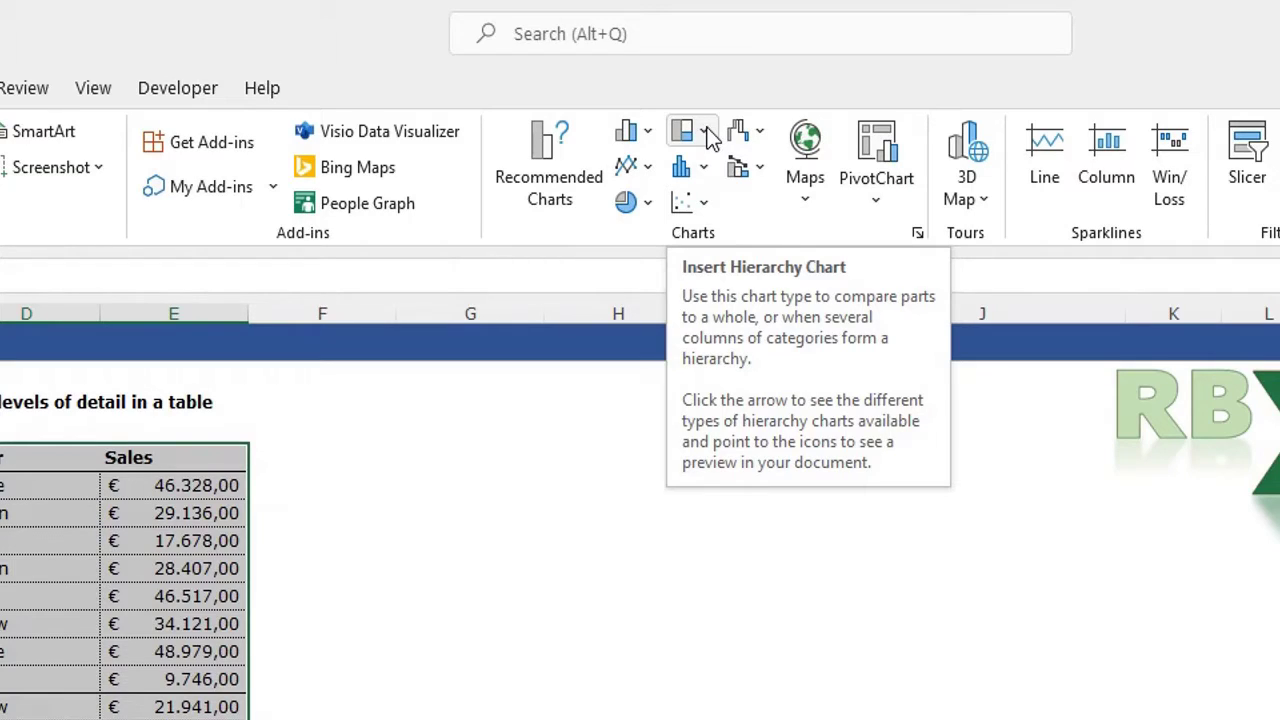
{"action": "left_click", "coordinate": [708, 135]}
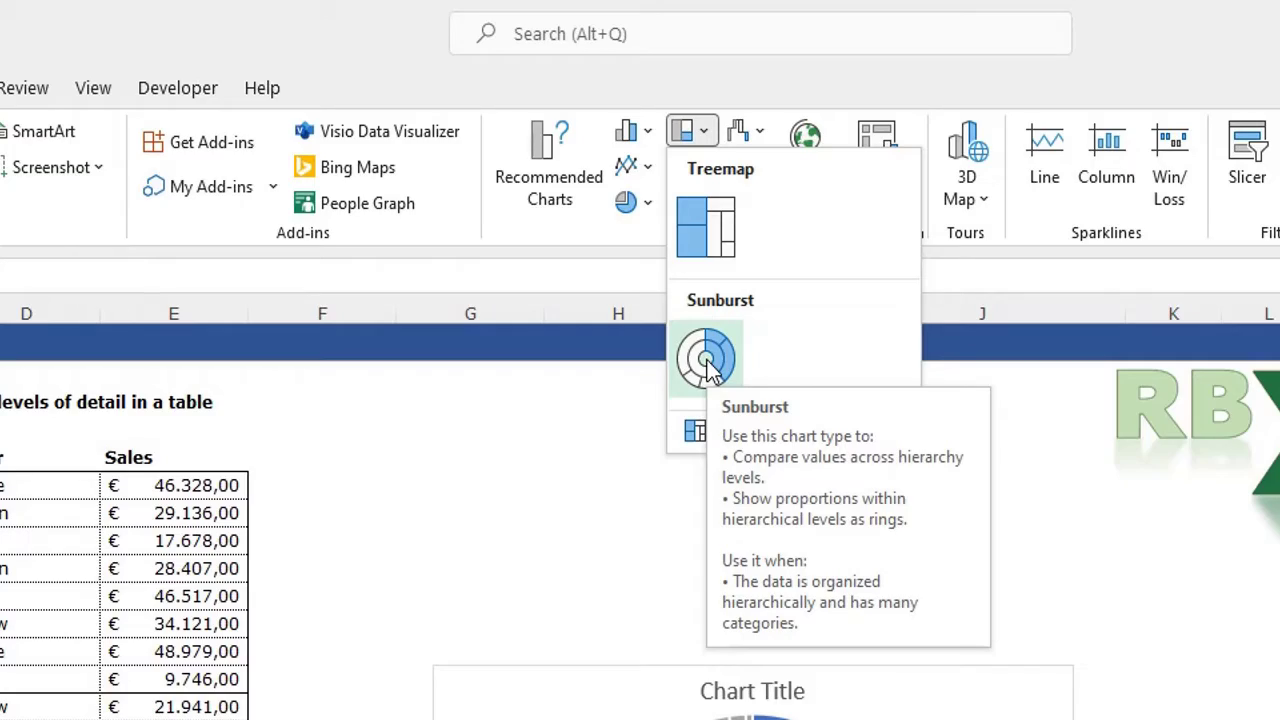
{"action": "left_click", "coordinate": [708, 362]}
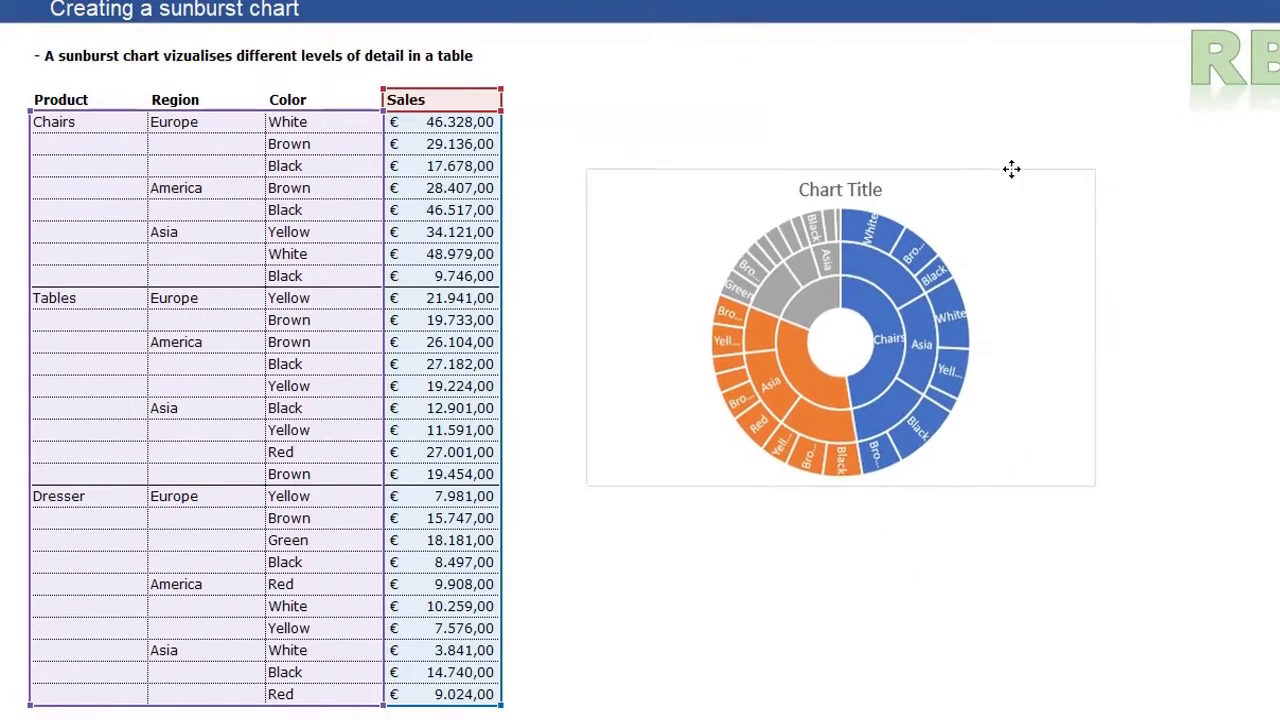
Move the sunburst chart up beside the table and enlarge it to nearly the table's height.
{"action": "left_click_drag", "start_coordinate": [1012, 168], "coordinate": [960, 100]}
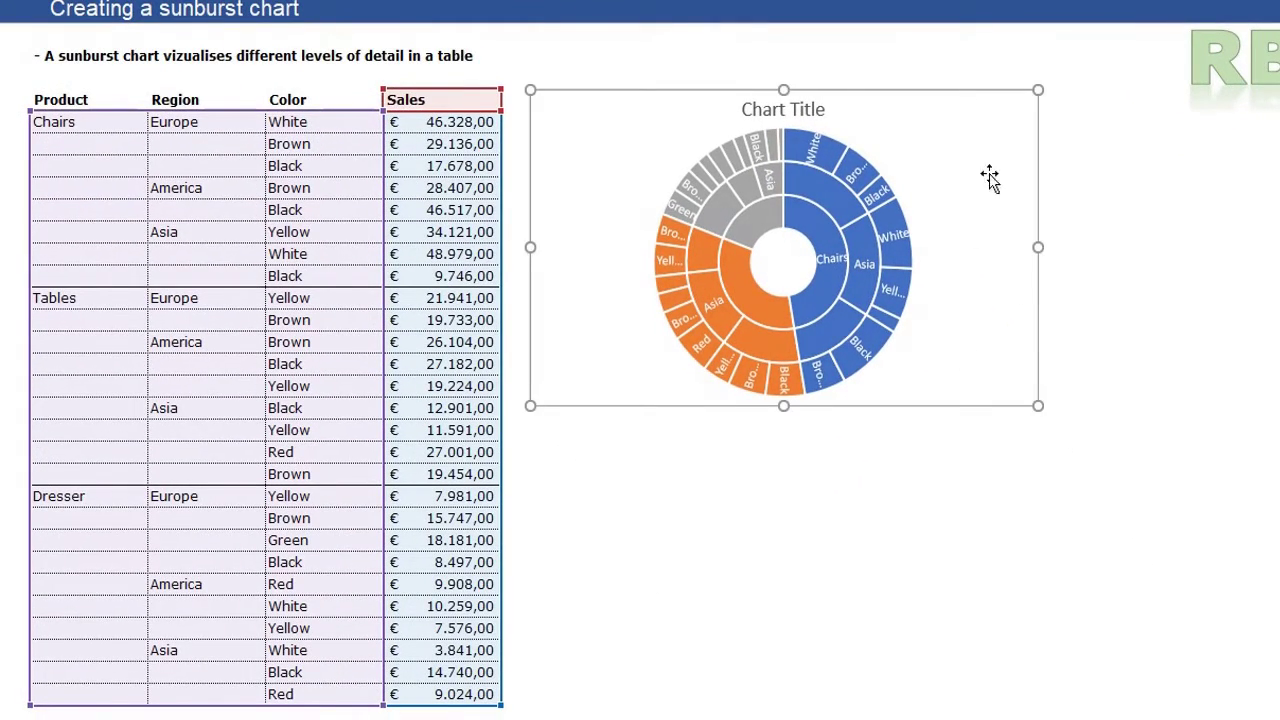
{"action": "left_click_drag", "start_coordinate": [1040, 405], "coordinate": [1145, 637]}
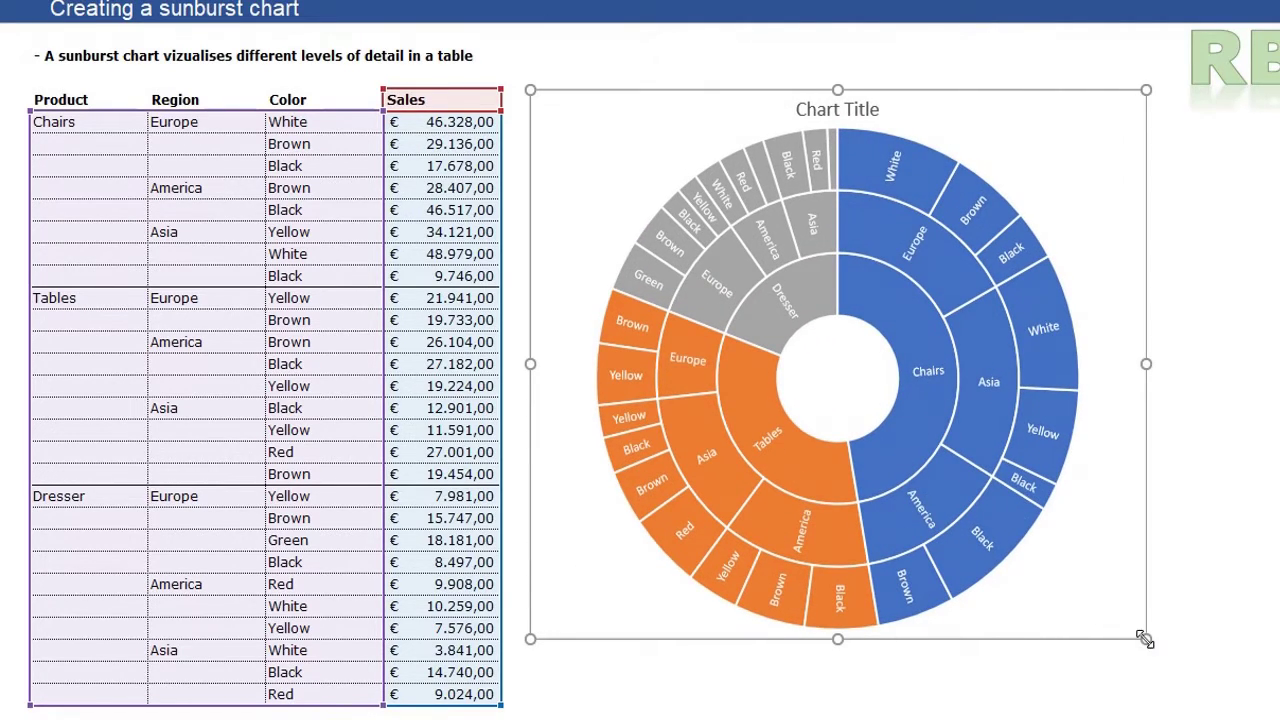
{"action": "left_click", "coordinate": [1277, 431]}
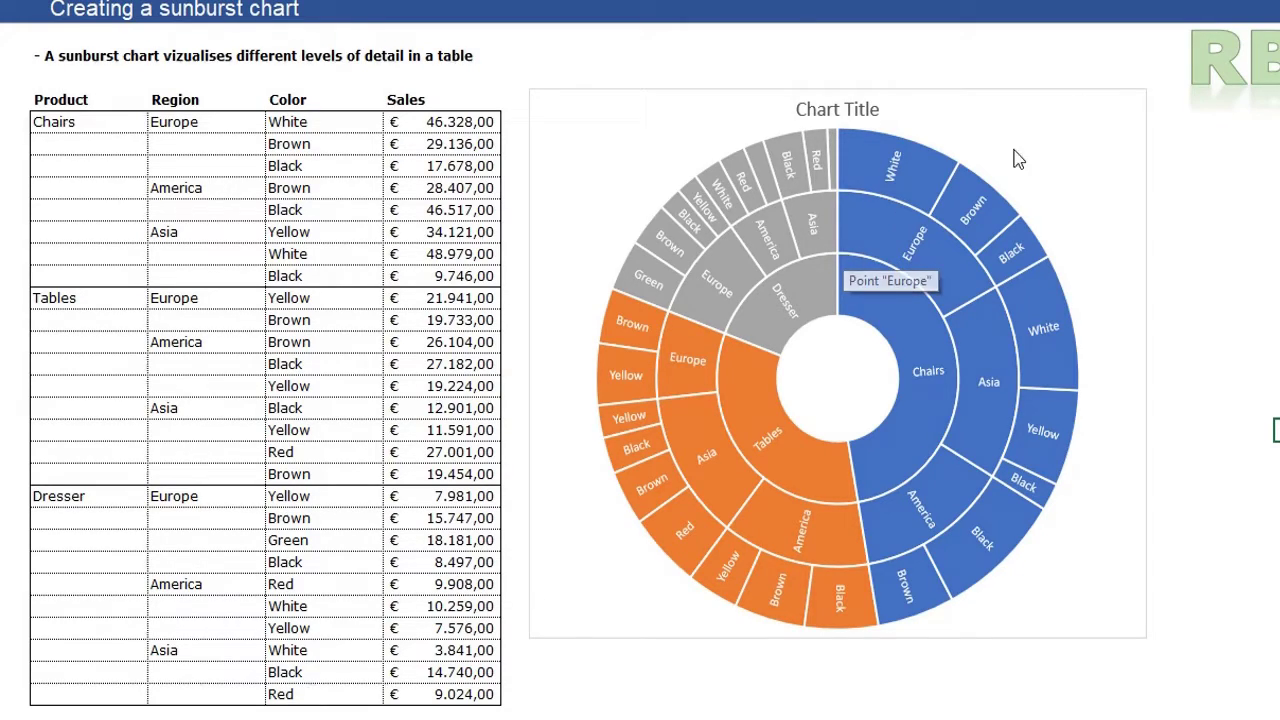
Delete the sunburst chart beside the table.
{"action": "left_click", "coordinate": [845, 260]}
{"action": "key", "text": "Delete"}
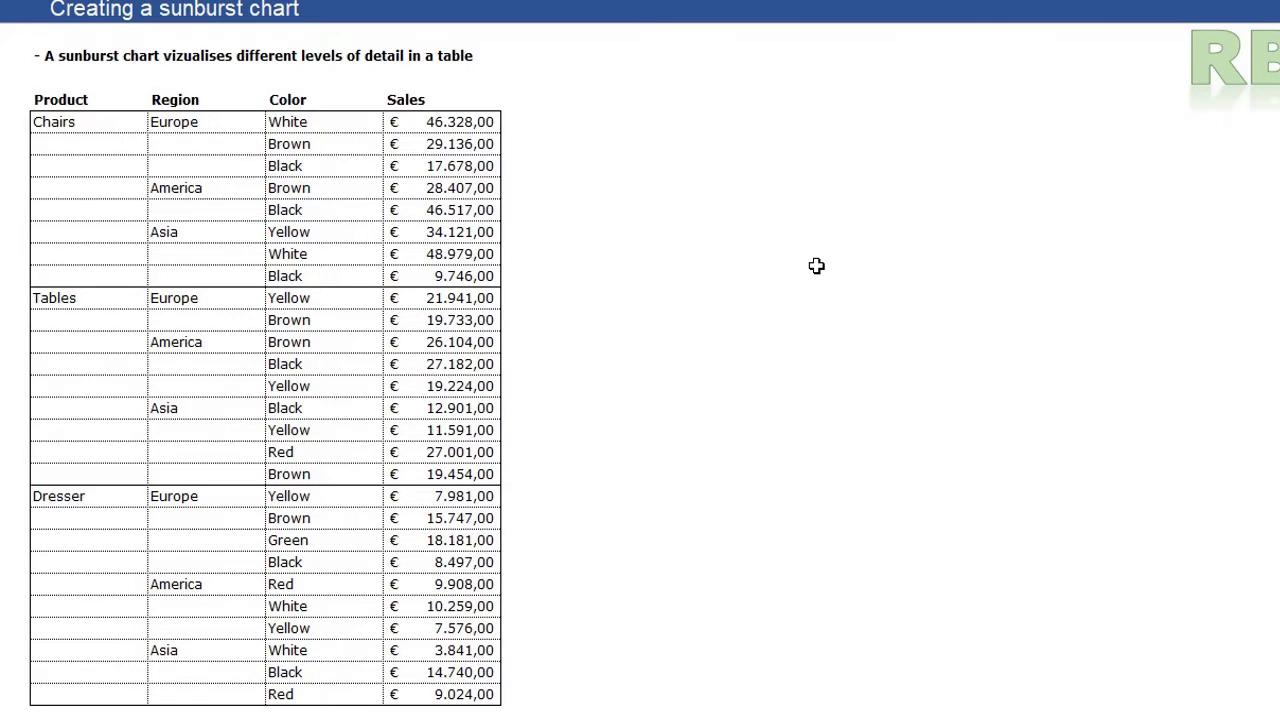
Insert a blank sunburst chart from empty cell G11, then place it beside the table and enlarge it to nearly the table's height.
{"action": "left_click", "coordinate": [634, 234]}
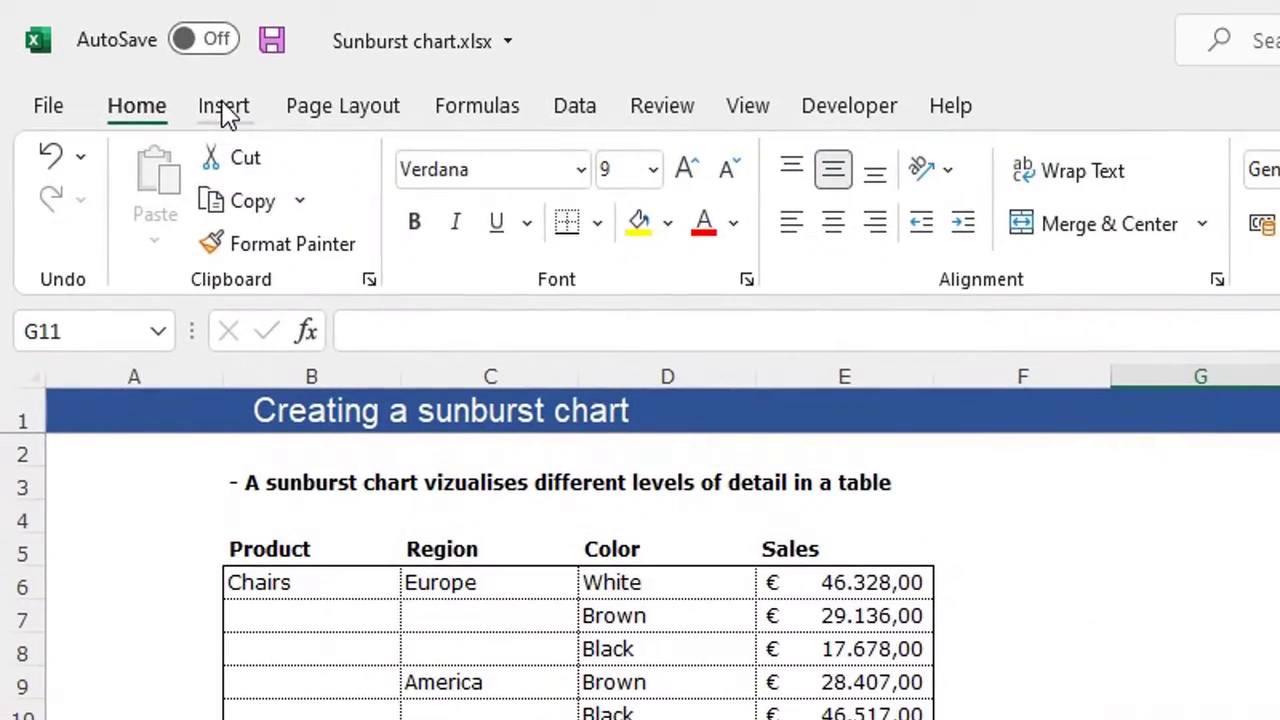
{"action": "left_click", "coordinate": [226, 108]}
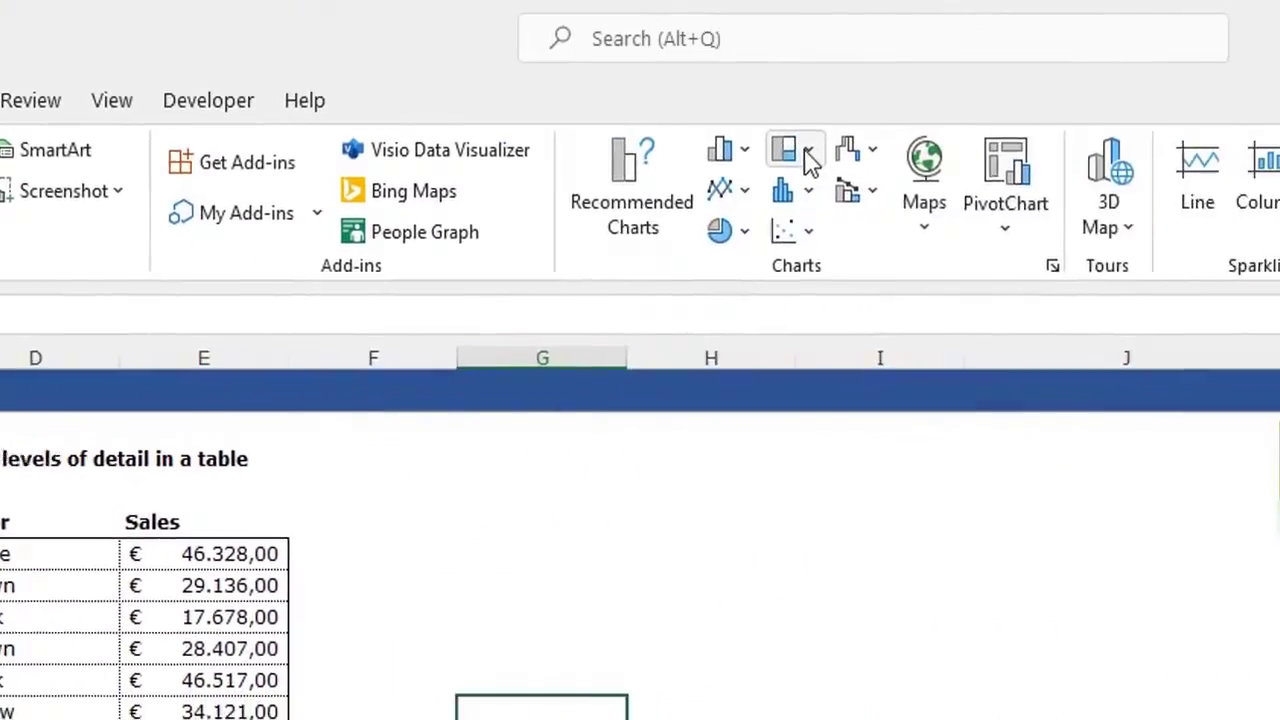
{"action": "left_click", "coordinate": [510, 150]}
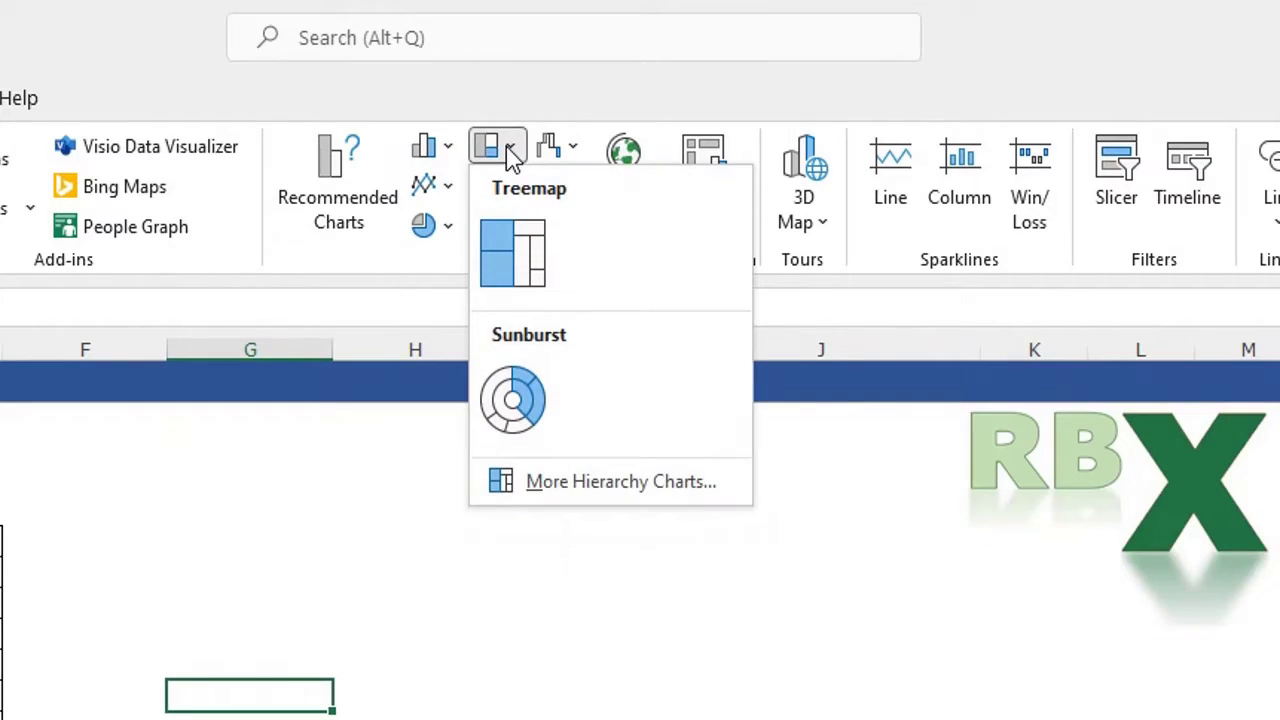
{"action": "left_click", "coordinate": [512, 410]}
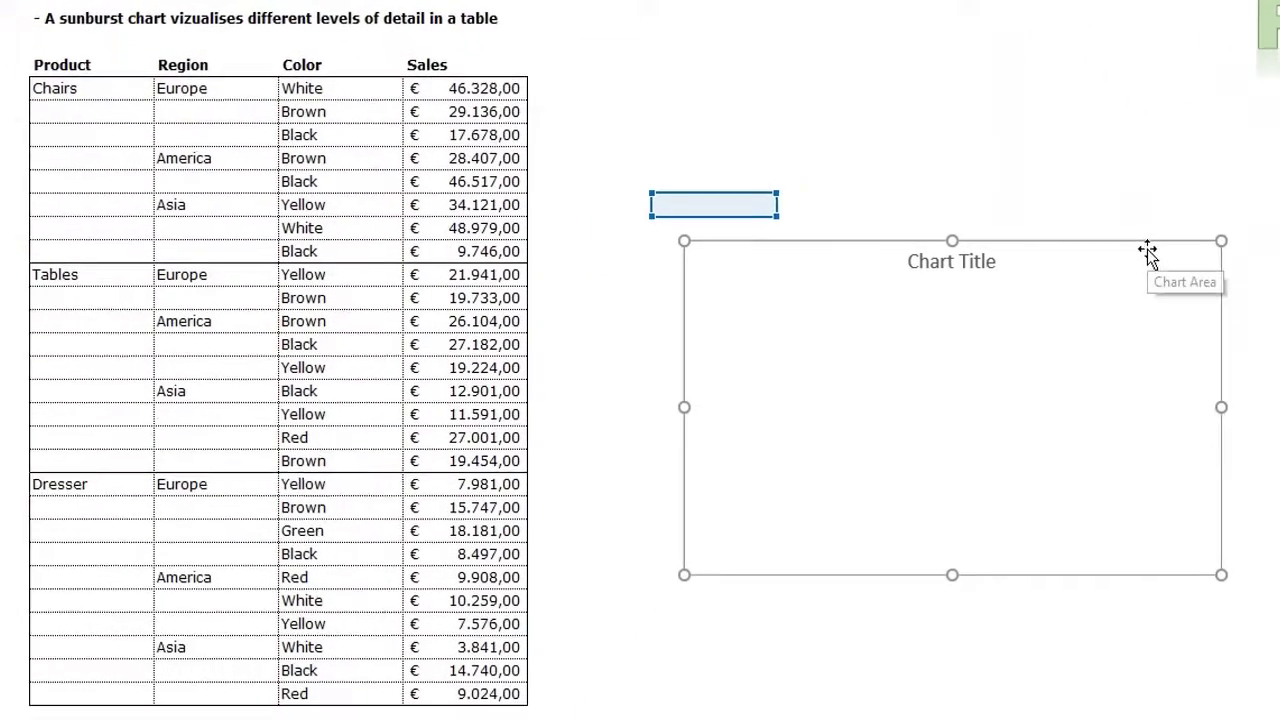
{"action": "left_click_drag", "start_coordinate": [978, 530], "coordinate": [823, 322]}
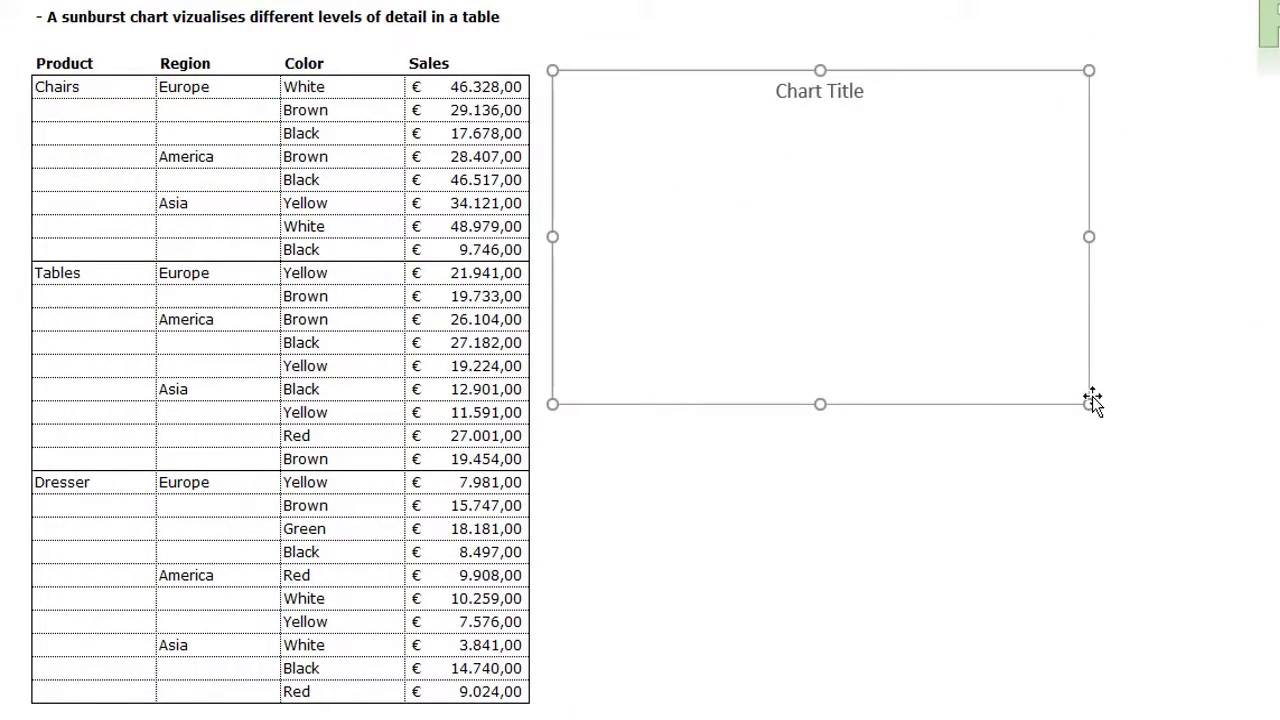
{"action": "left_click_drag", "start_coordinate": [1089, 404], "coordinate": [1234, 649]}
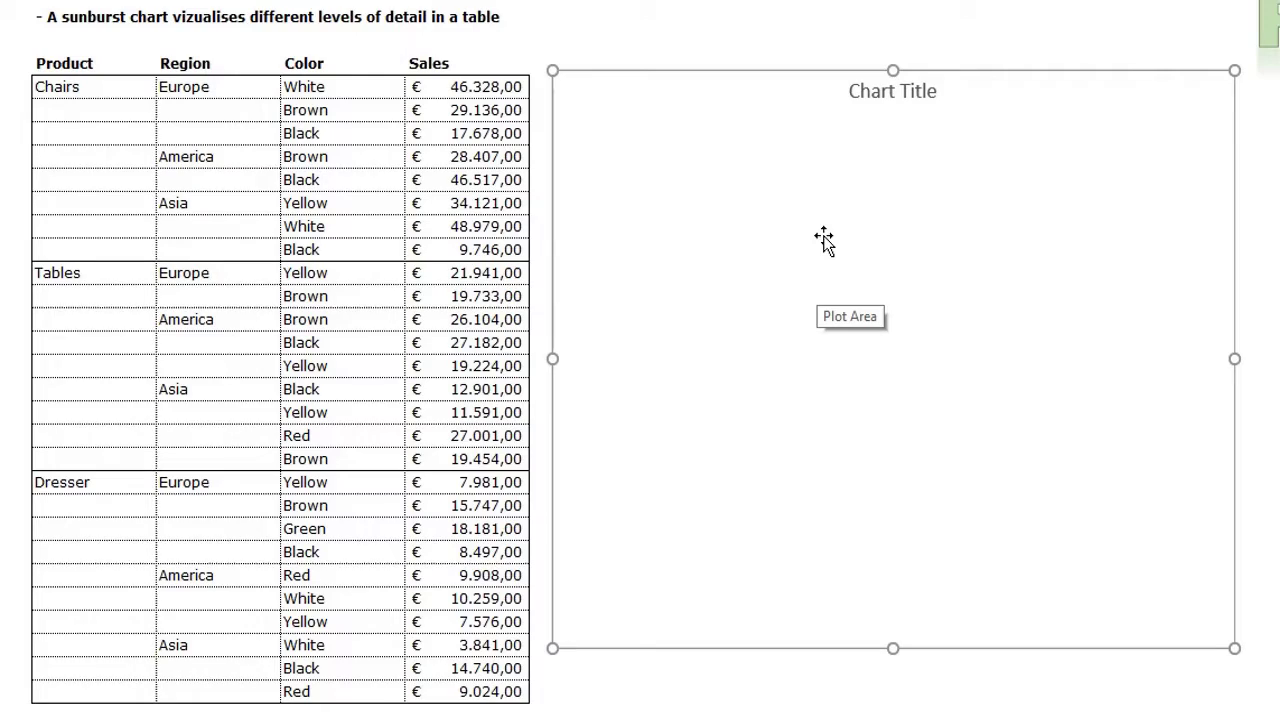
Remove the default Series1 entry from the blank chart's data source.
{"action": "left_click", "coordinate": [769, 198]}
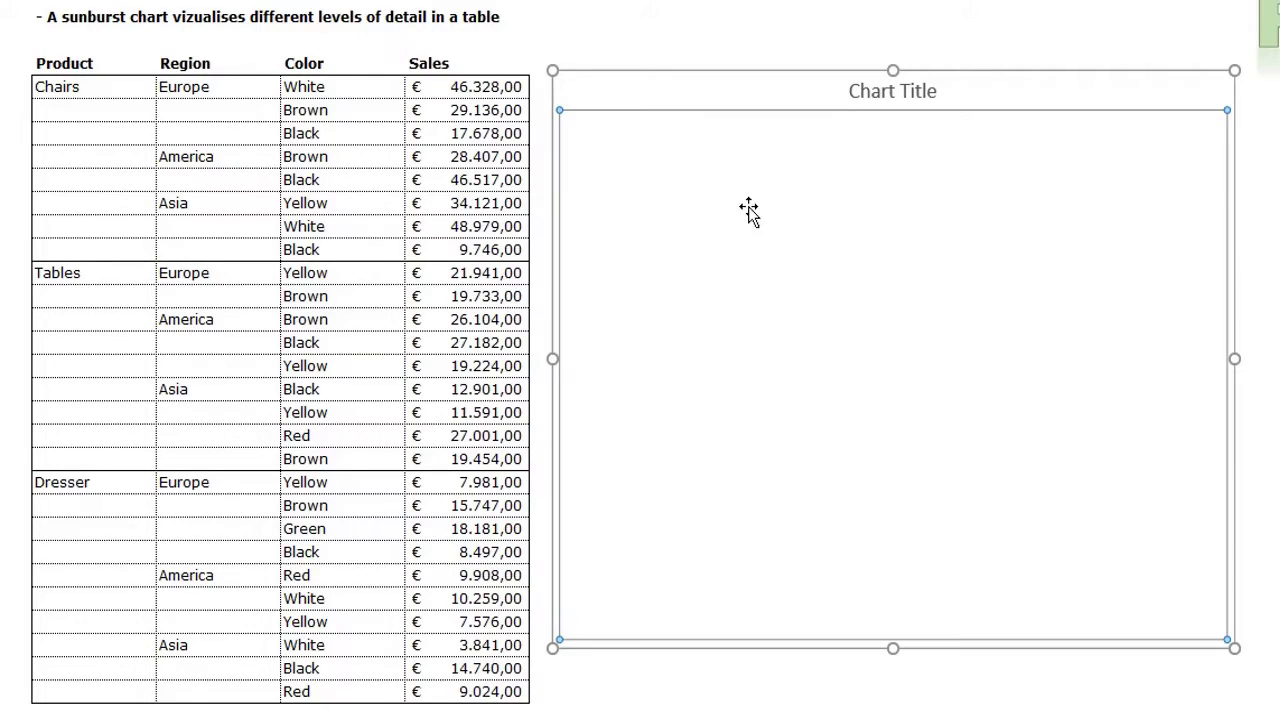
{"action": "left_click", "coordinate": [706, 104]}
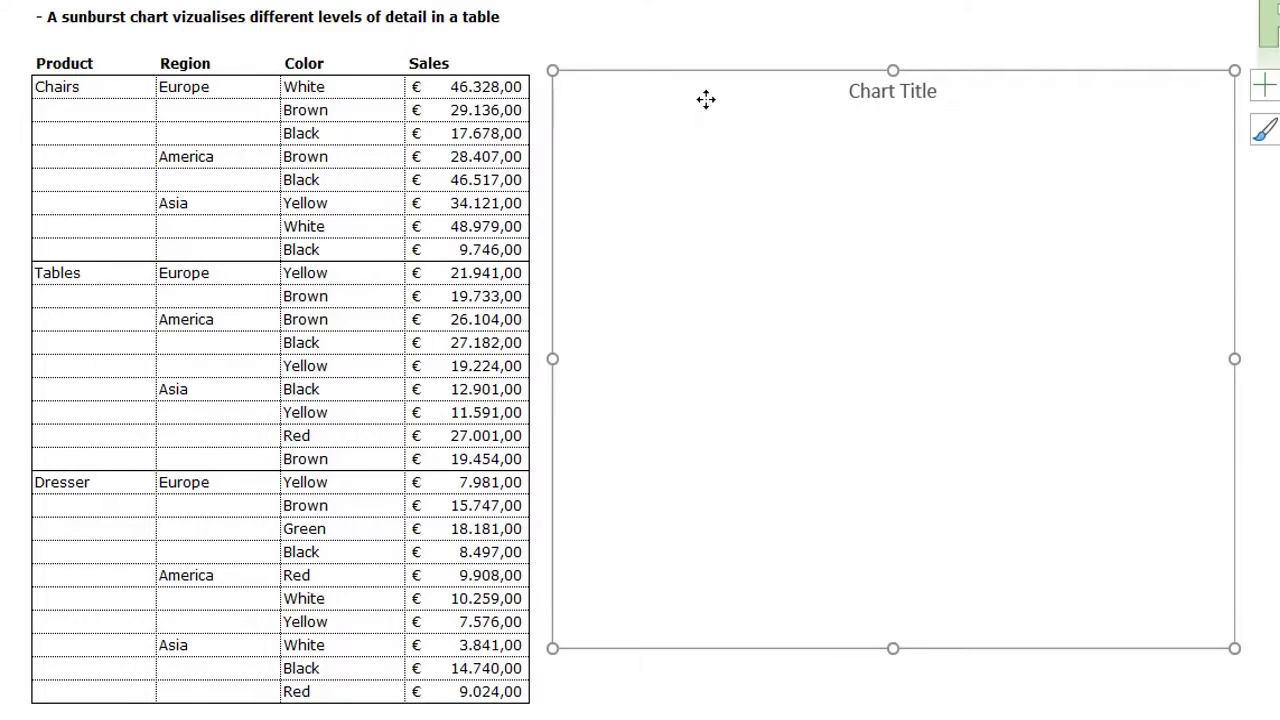
{"action": "right_click", "coordinate": [716, 234]}
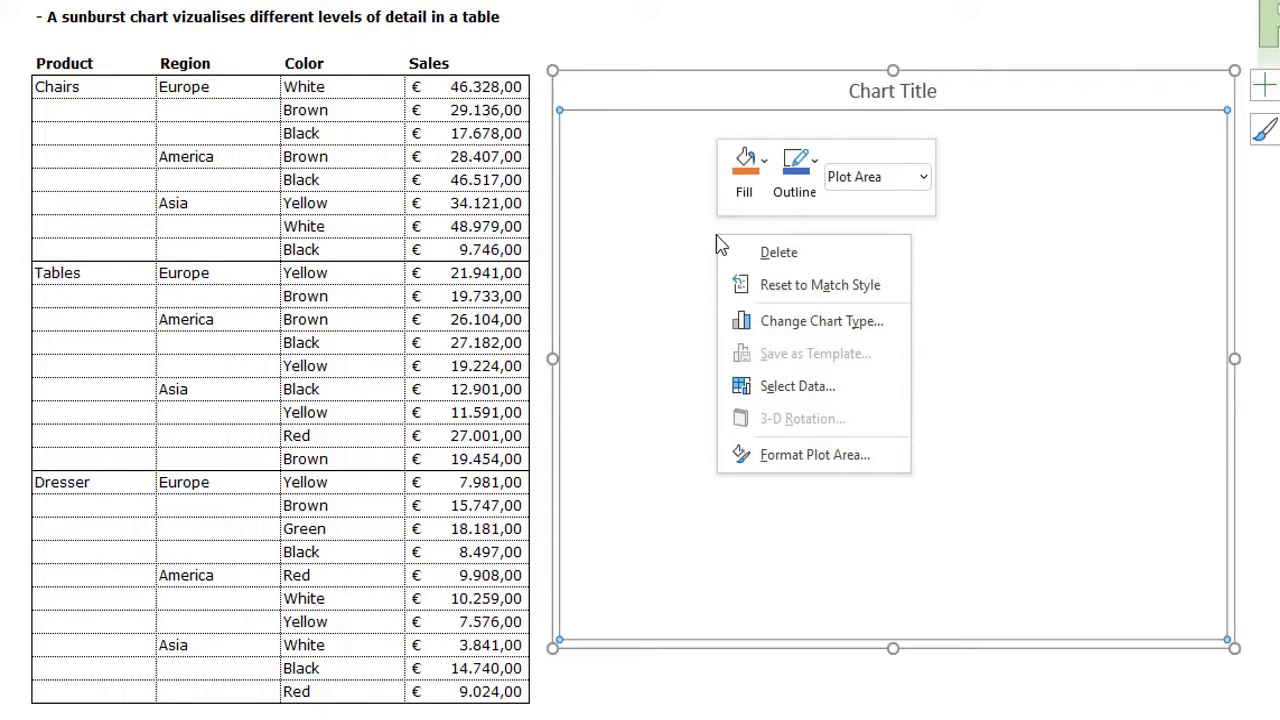
{"action": "left_click", "coordinate": [822, 396]}
{"action": "left_click_drag", "start_coordinate": [778, 425], "coordinate": [828, 226]}
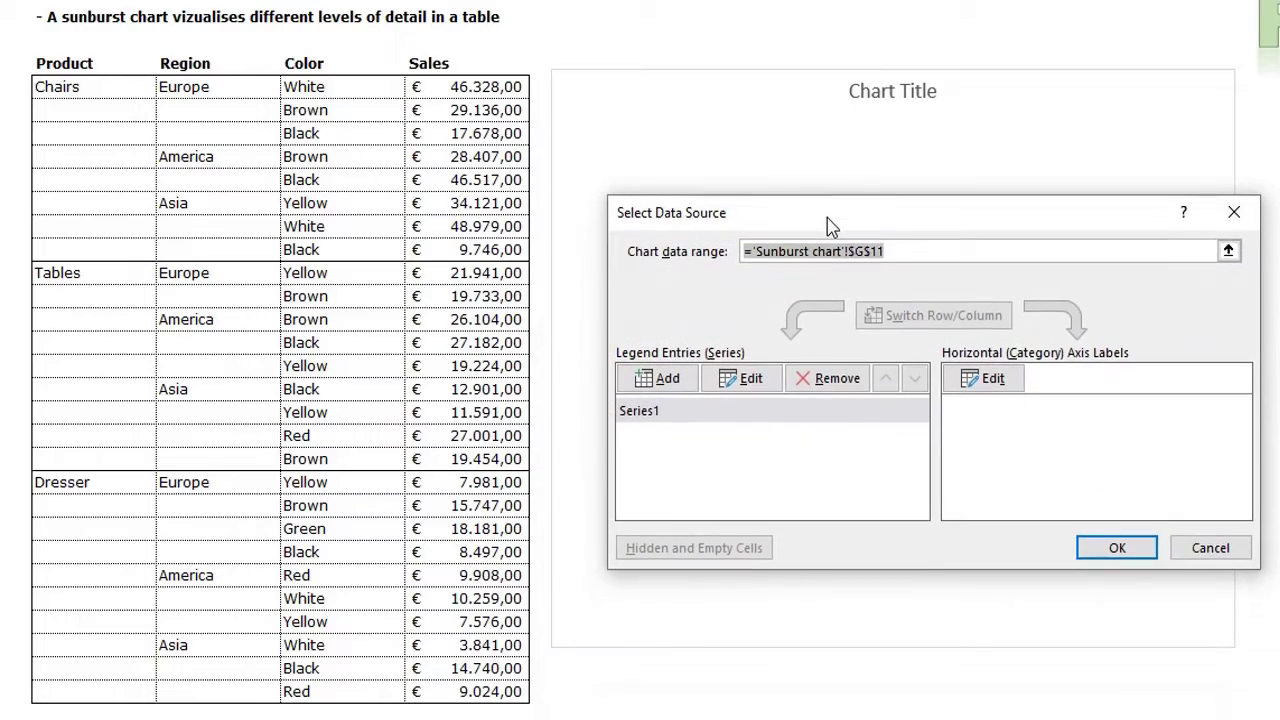
{"action": "left_click", "coordinate": [641, 415]}
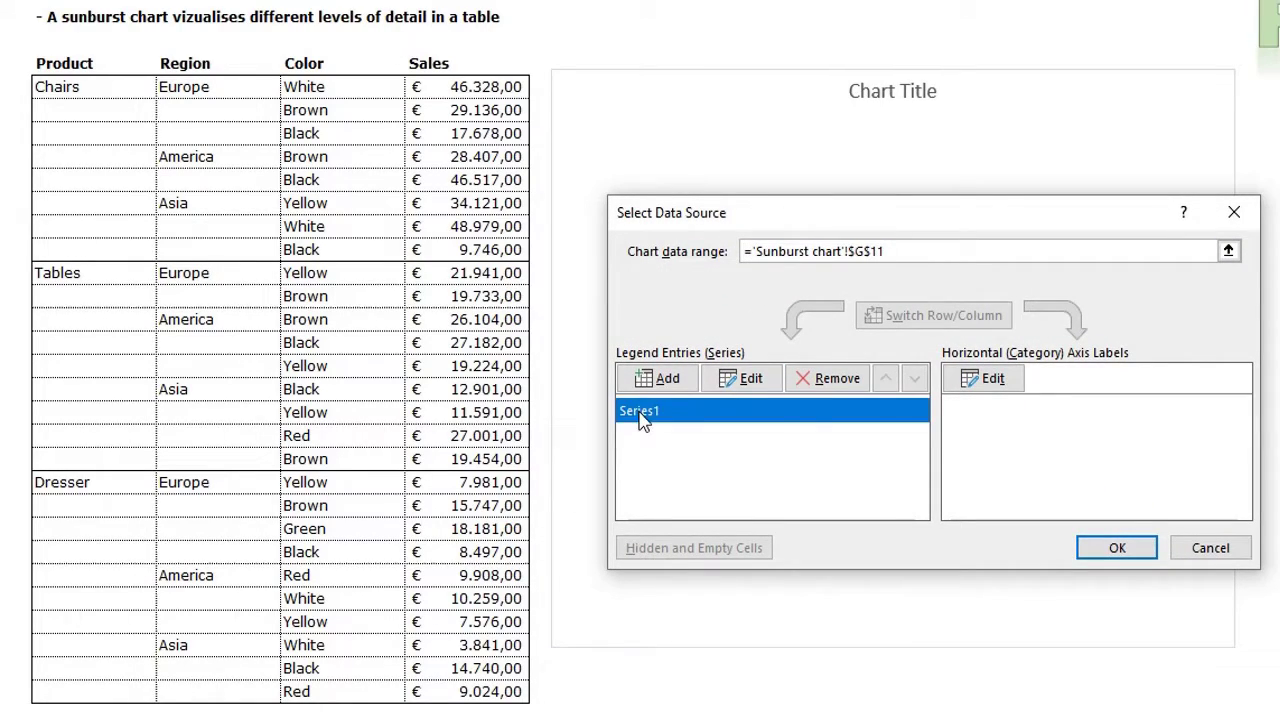
{"action": "left_click", "coordinate": [826, 384]}
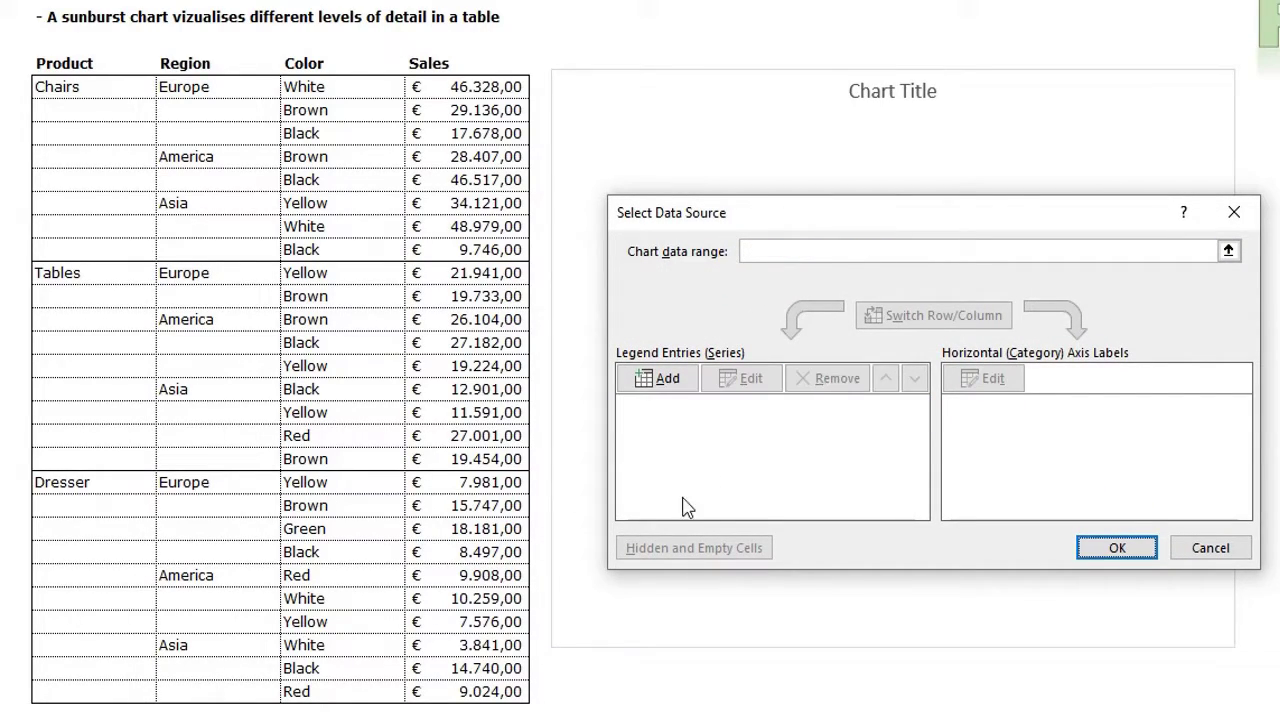
Add a data series named from the Sales header in E5, with the sales amounts in E6:E32 as its values.
{"action": "left_click", "coordinate": [665, 382]}
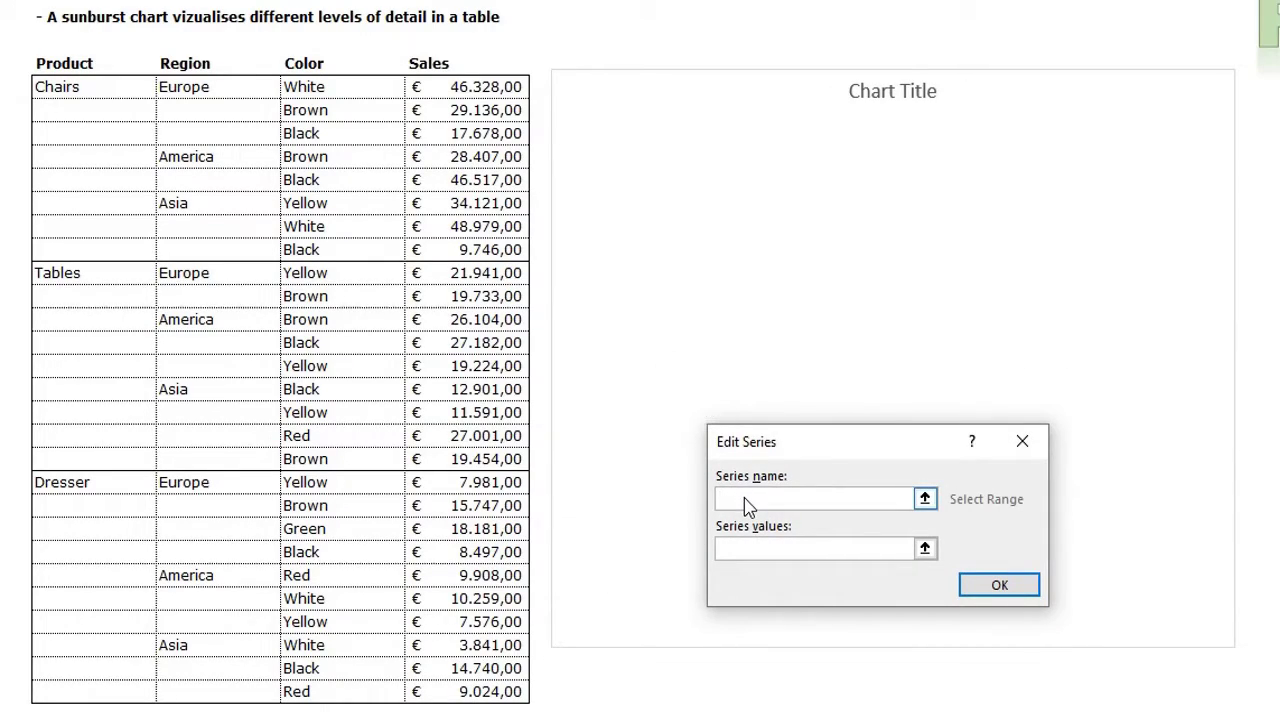
{"action": "left_click", "coordinate": [428, 62]}
{"action": "left_click", "coordinate": [822, 549]}
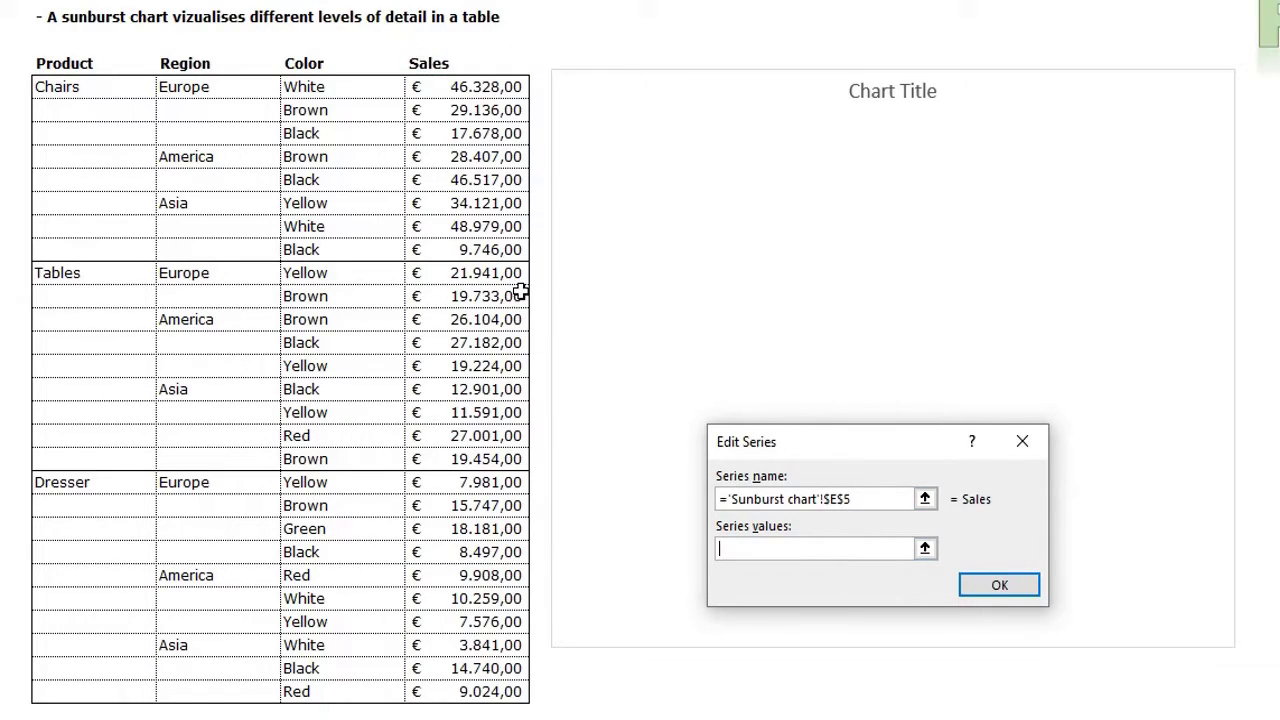
{"action": "left_click_drag", "start_coordinate": [468, 90], "coordinate": [468, 688]}
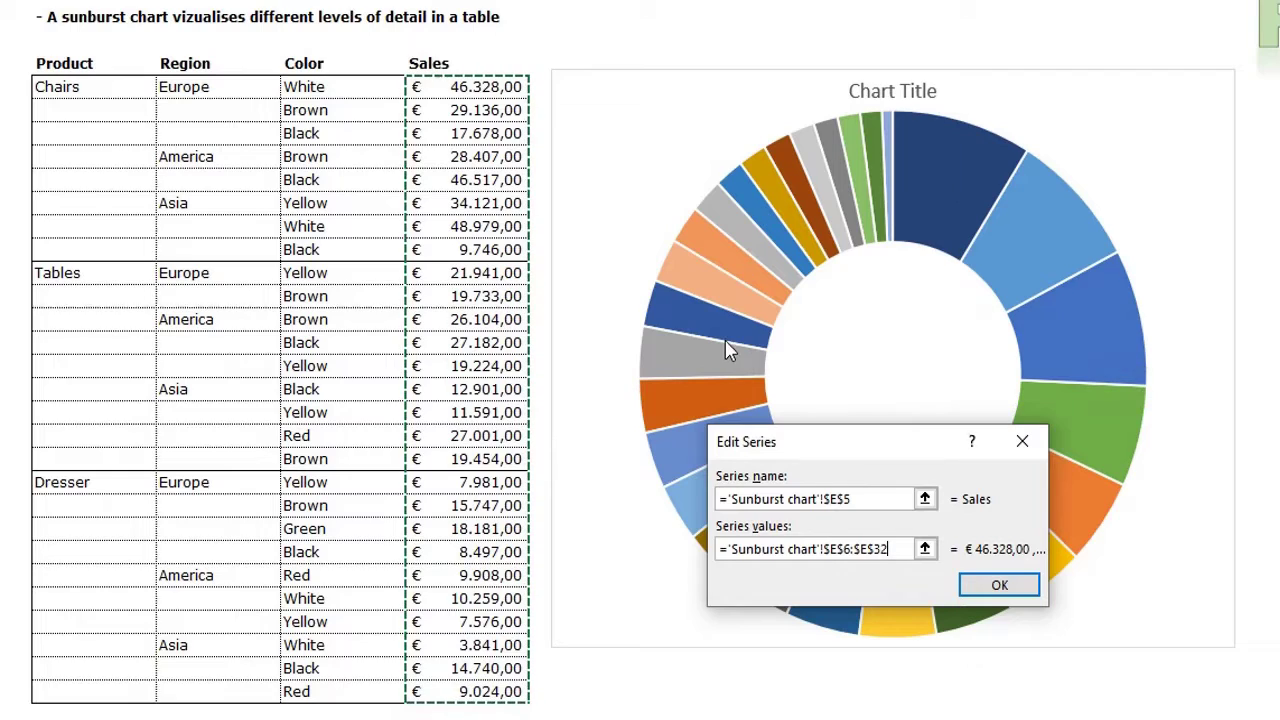
{"action": "left_click", "coordinate": [999, 586]}
Set the chart's category axis labels to the Product, Region and Color cells B6:D32 and apply the data source.
{"action": "left_click_drag", "start_coordinate": [958, 222], "coordinate": [927, 431]}
{"action": "left_click_drag", "start_coordinate": [815, 395], "coordinate": [806, 387]}
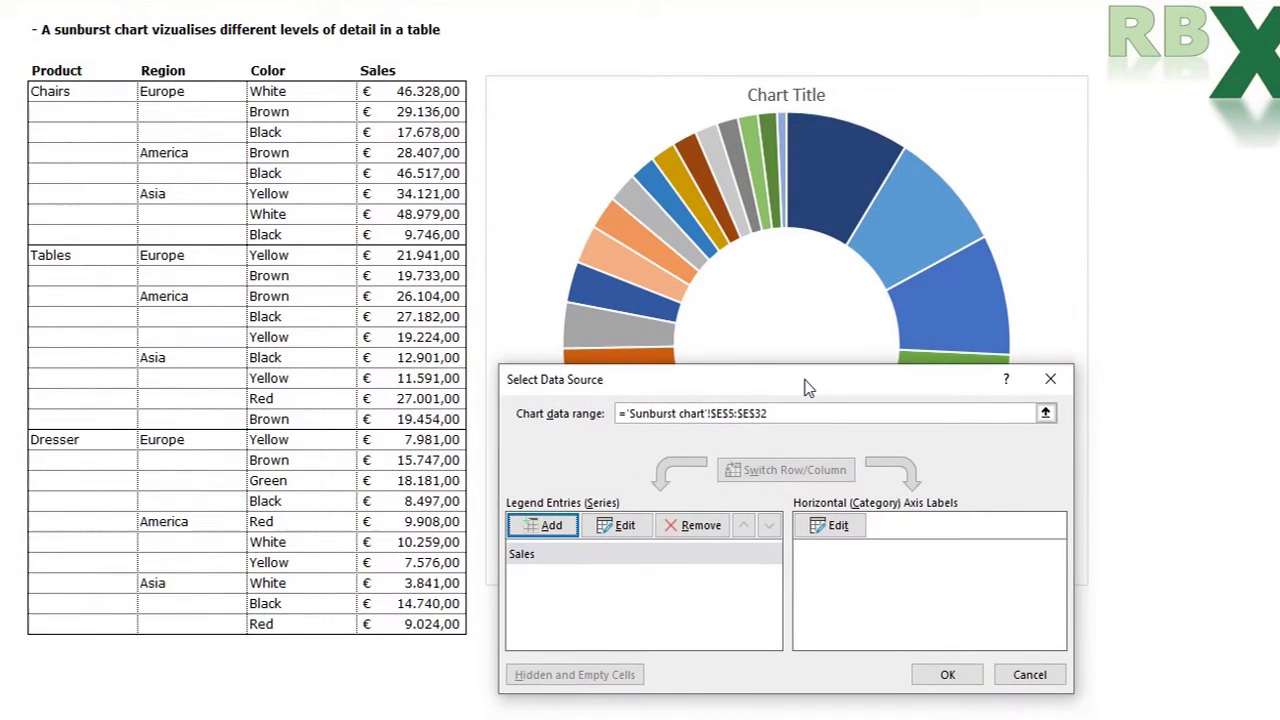
{"action": "left_click", "coordinate": [832, 526]}
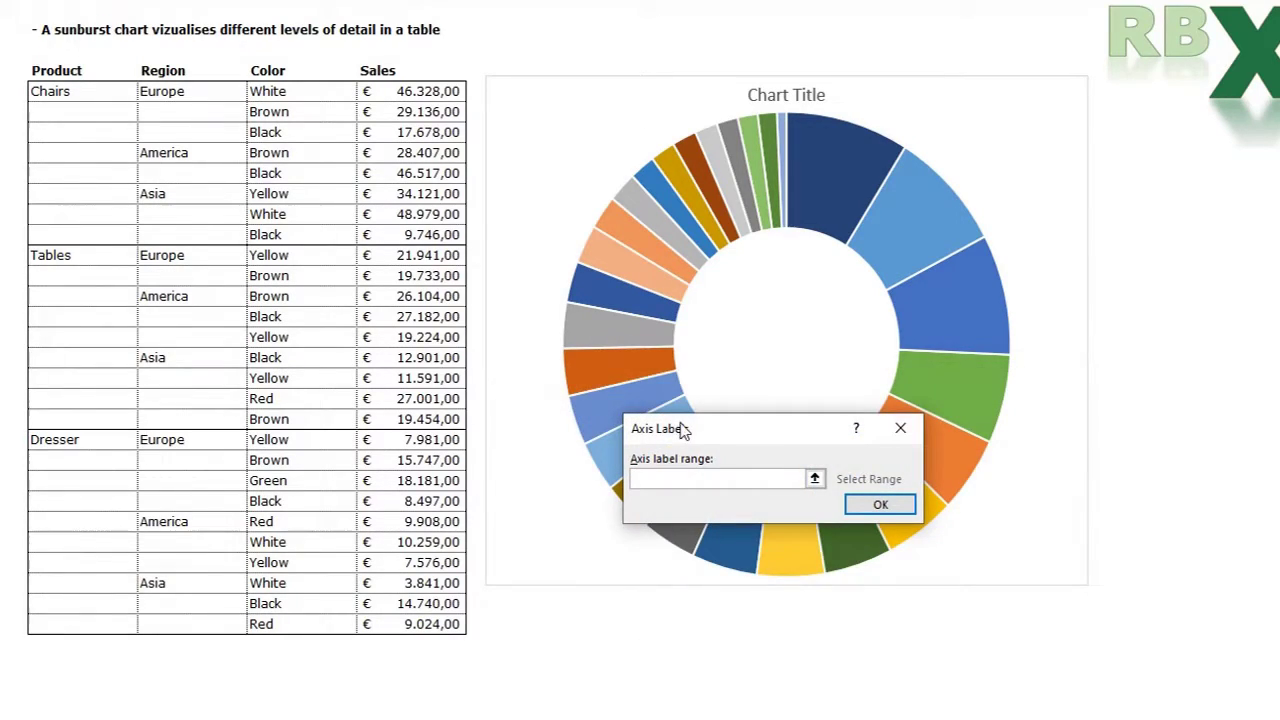
{"action": "left_click_drag", "start_coordinate": [80, 93], "coordinate": [284, 624]}
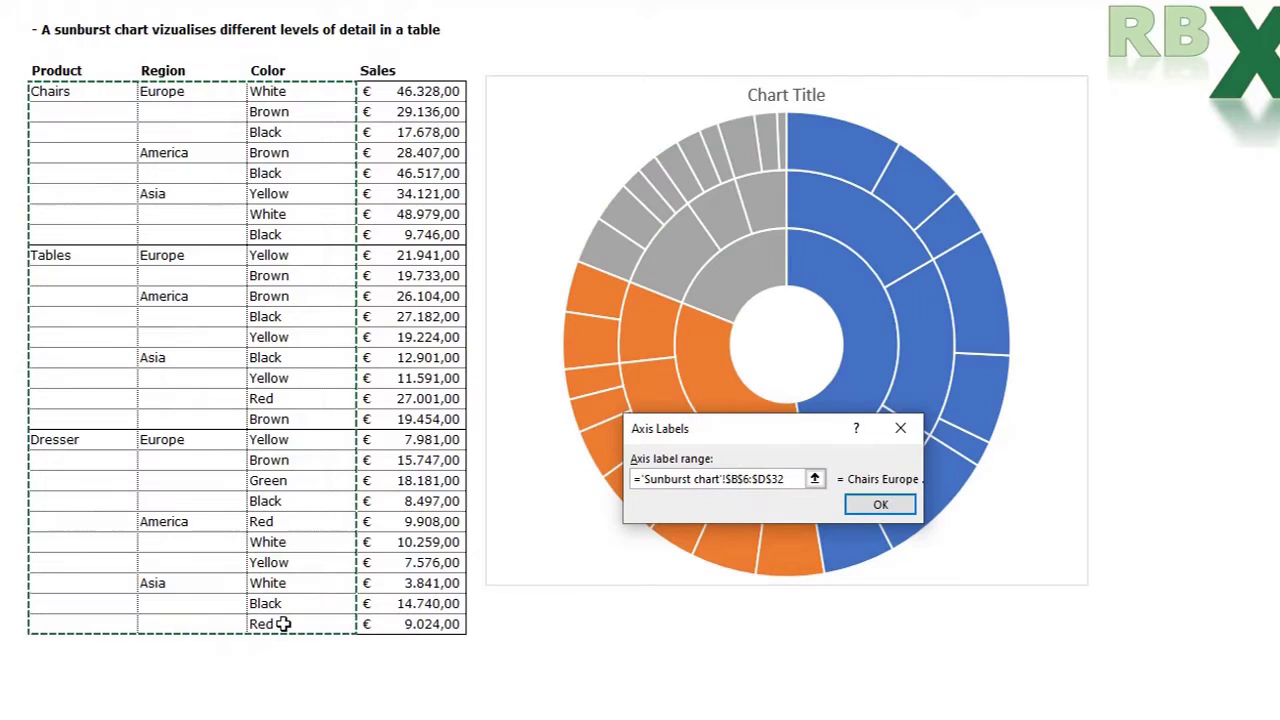
{"action": "left_click", "coordinate": [886, 506]}
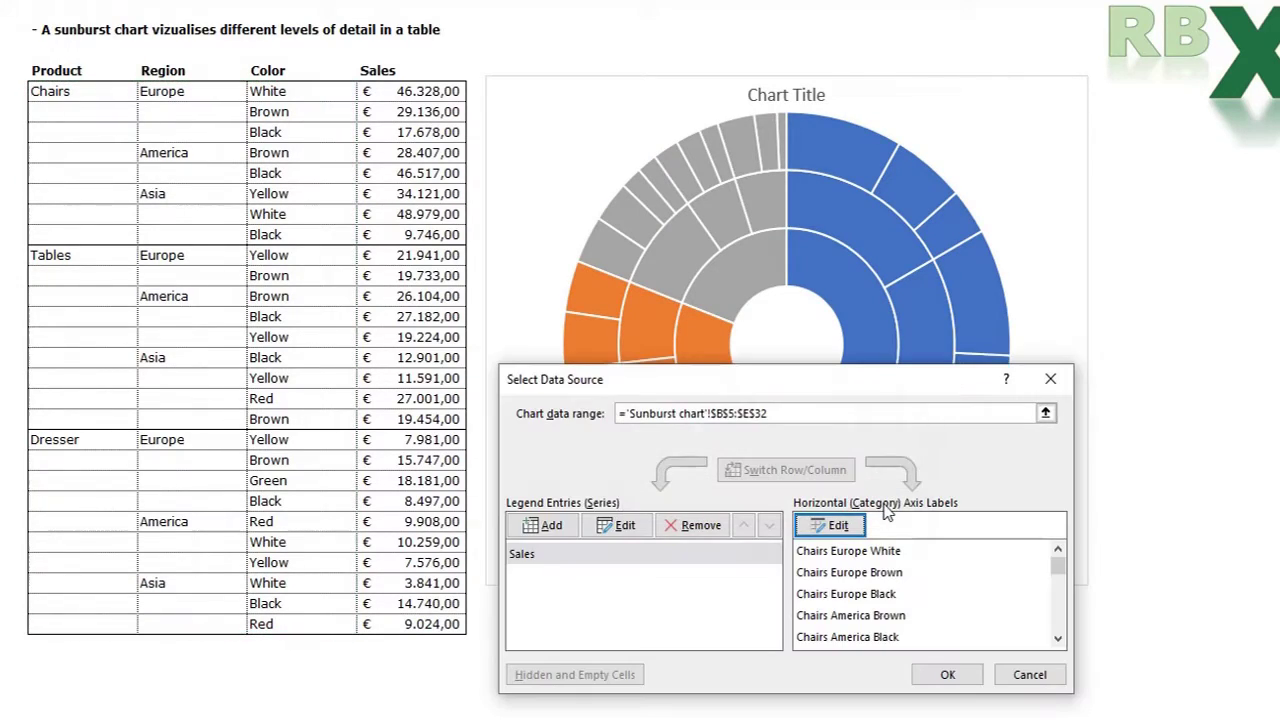
{"action": "left_click", "coordinate": [948, 678]}
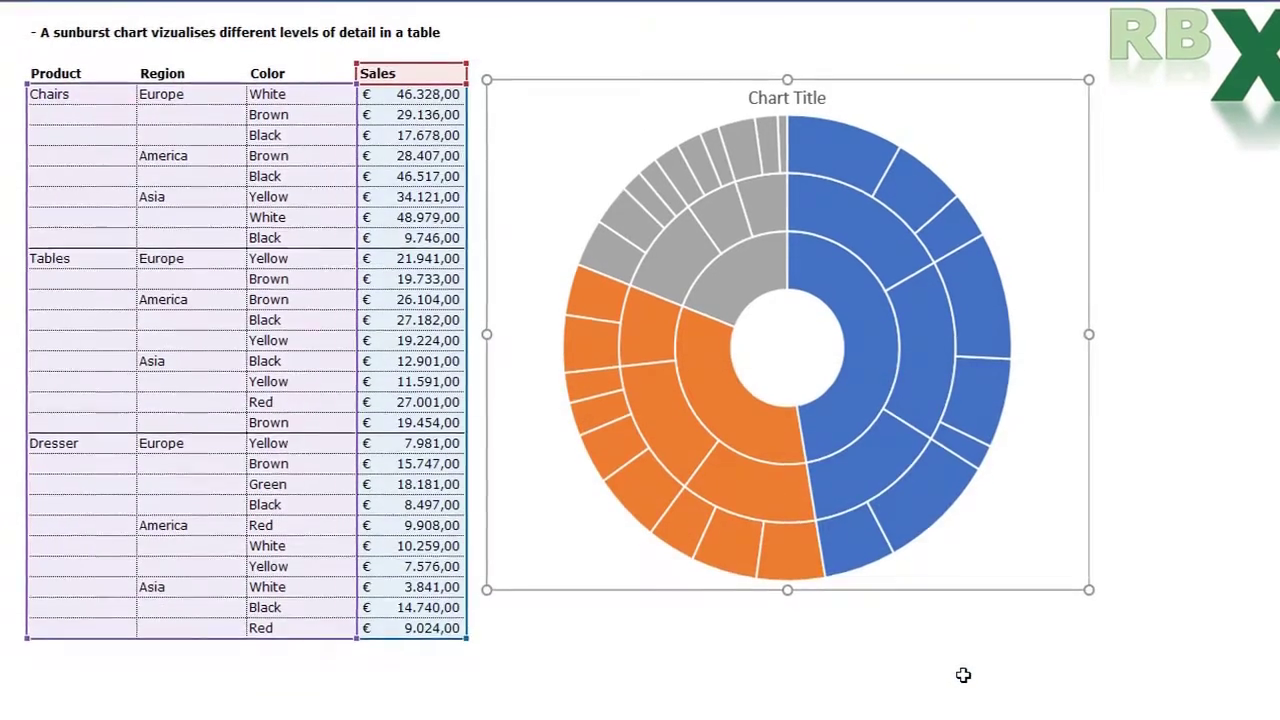
{"action": "left_click", "coordinate": [904, 711]}
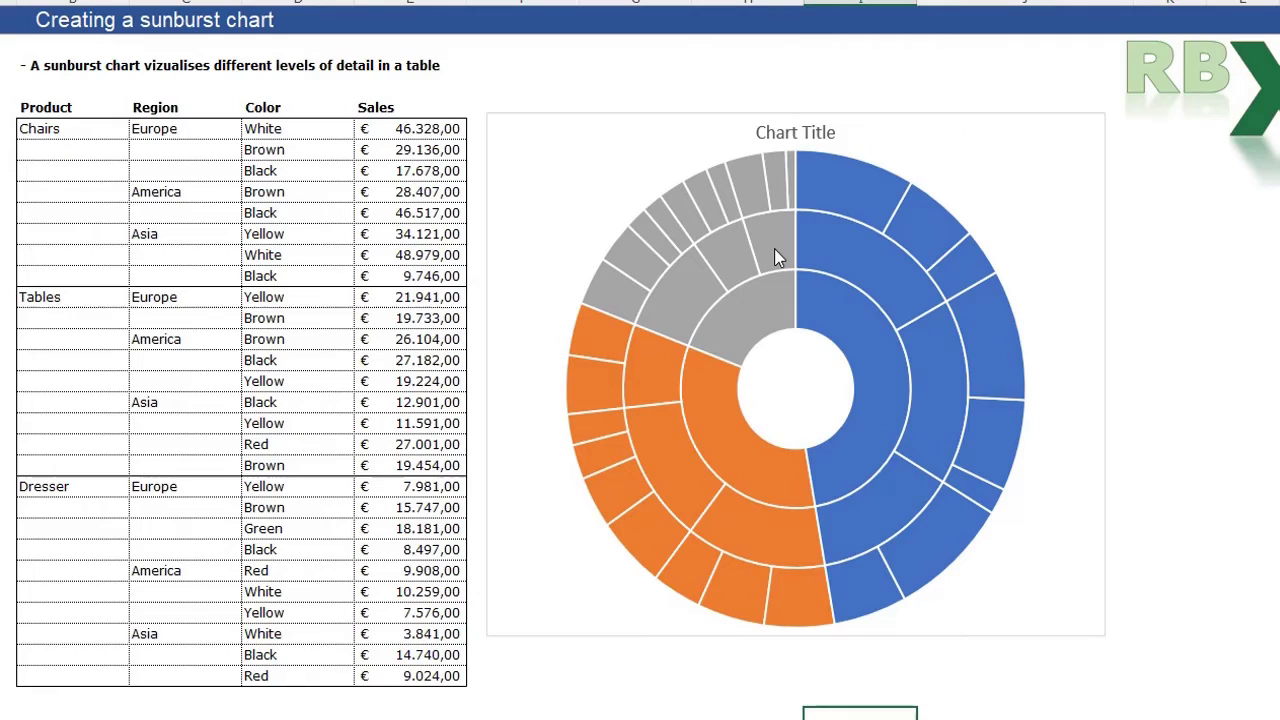
Add data labels to the sunburst chart's segments.
{"action": "mouse_move", "coordinate": [694, 300]}
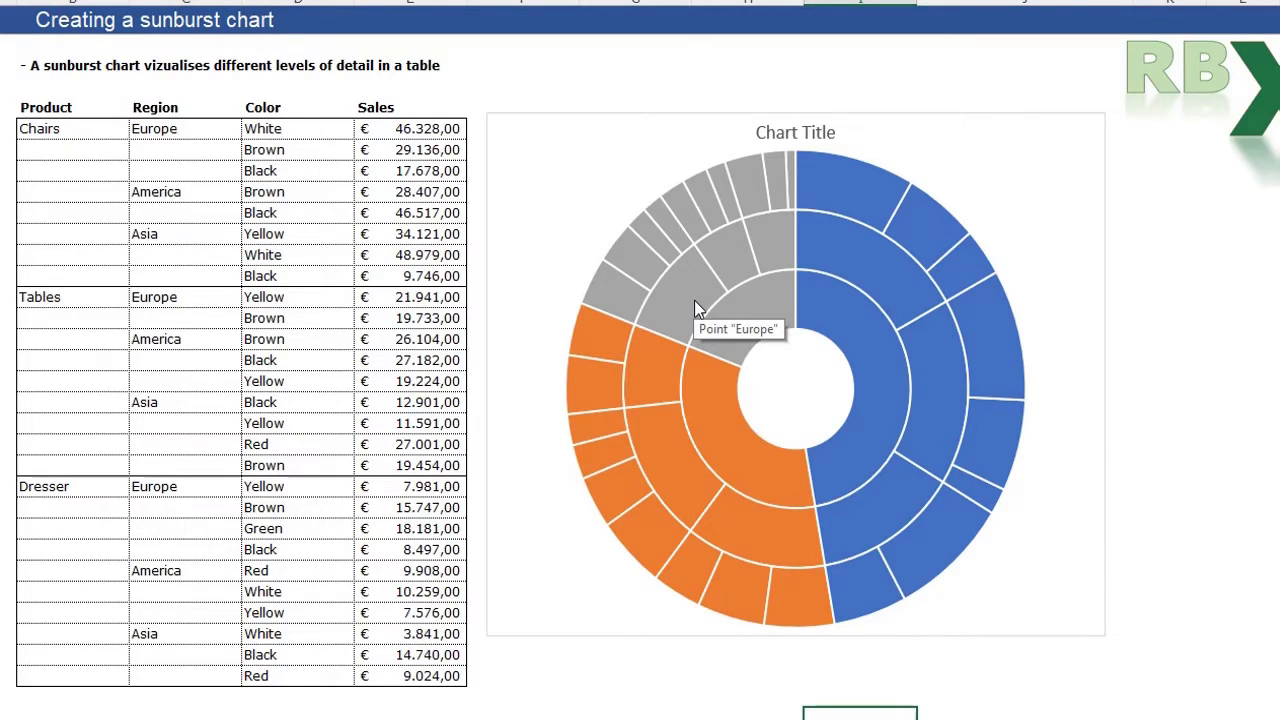
{"action": "left_click", "coordinate": [995, 153]}
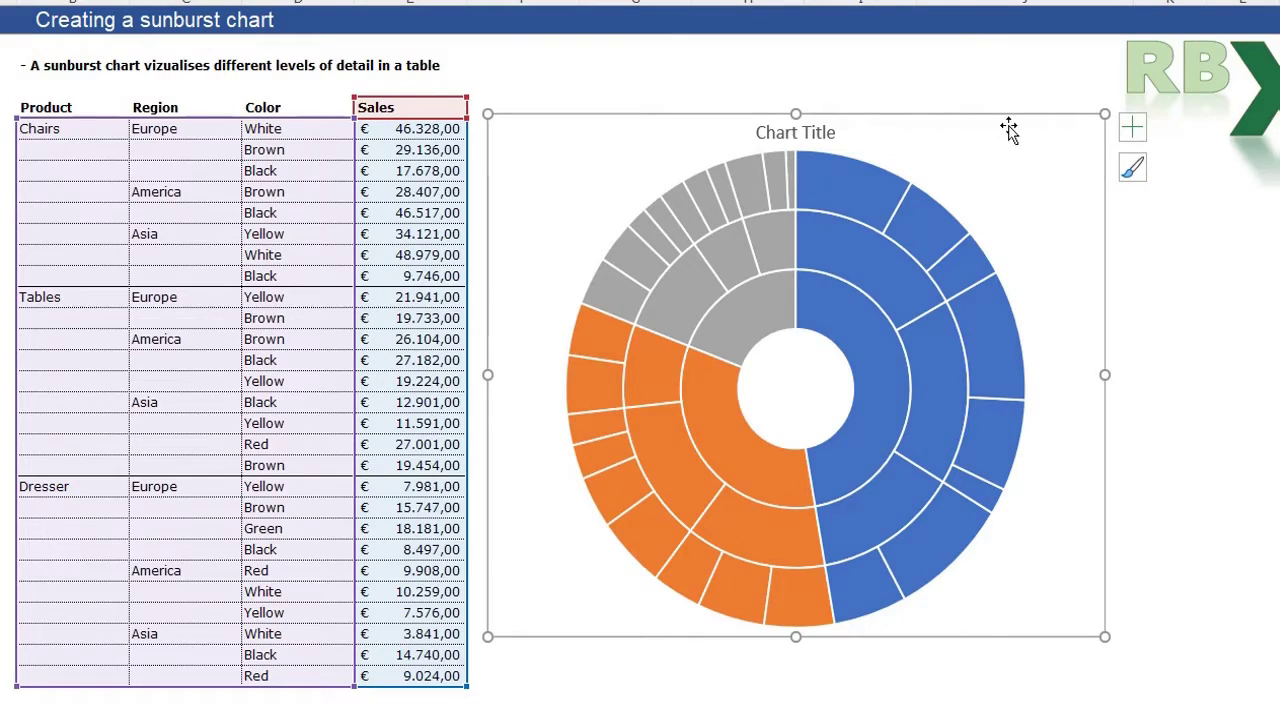
{"action": "left_click", "coordinate": [1134, 130]}
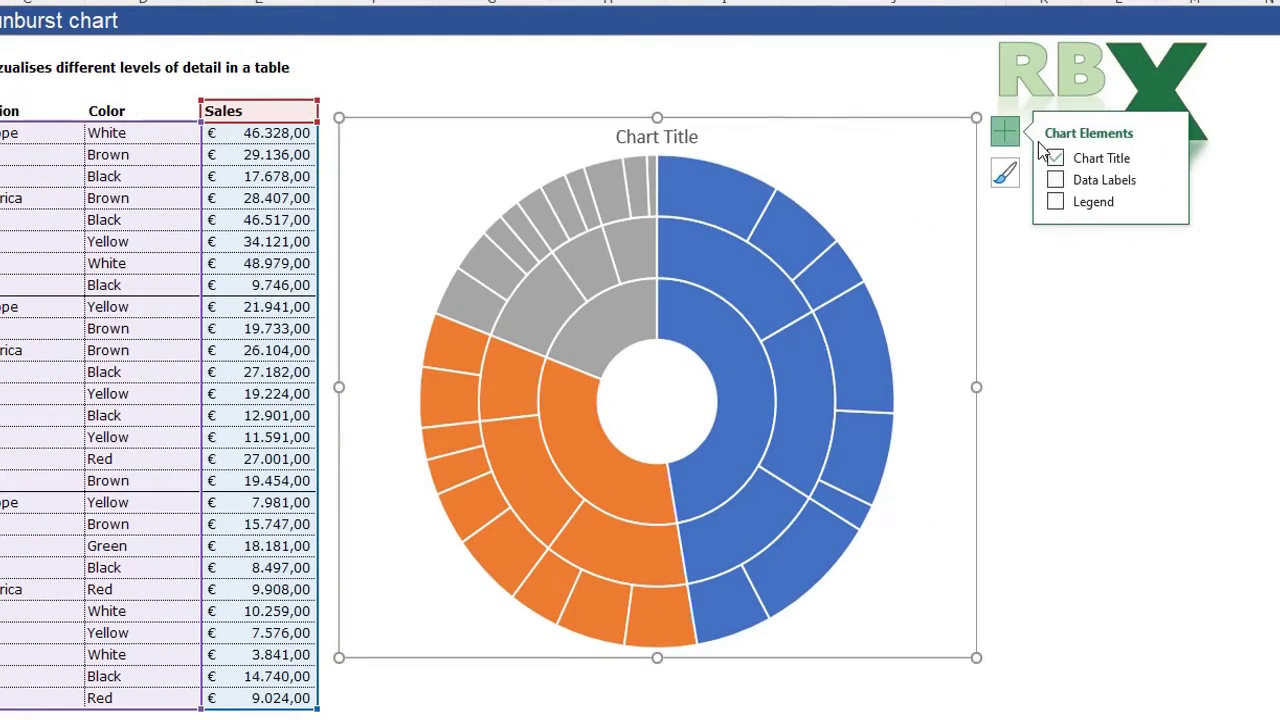
{"action": "left_click", "coordinate": [1056, 180]}
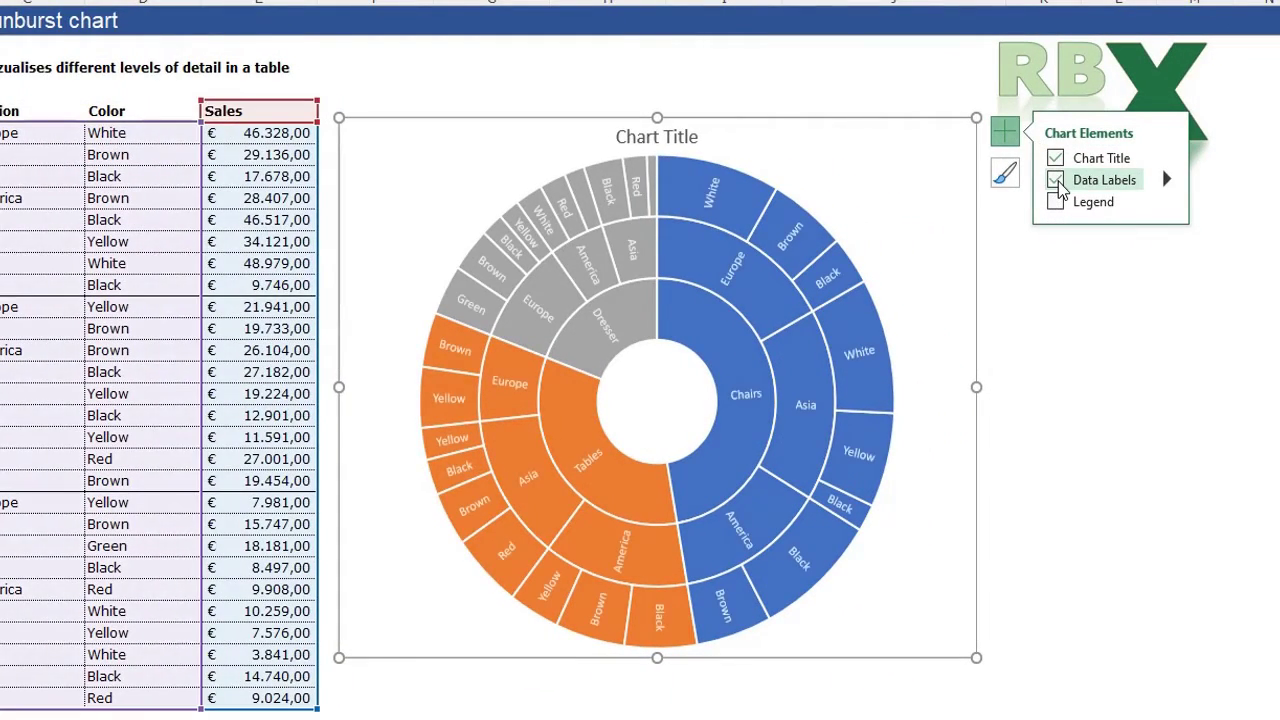
{"action": "left_click", "coordinate": [1043, 413]}
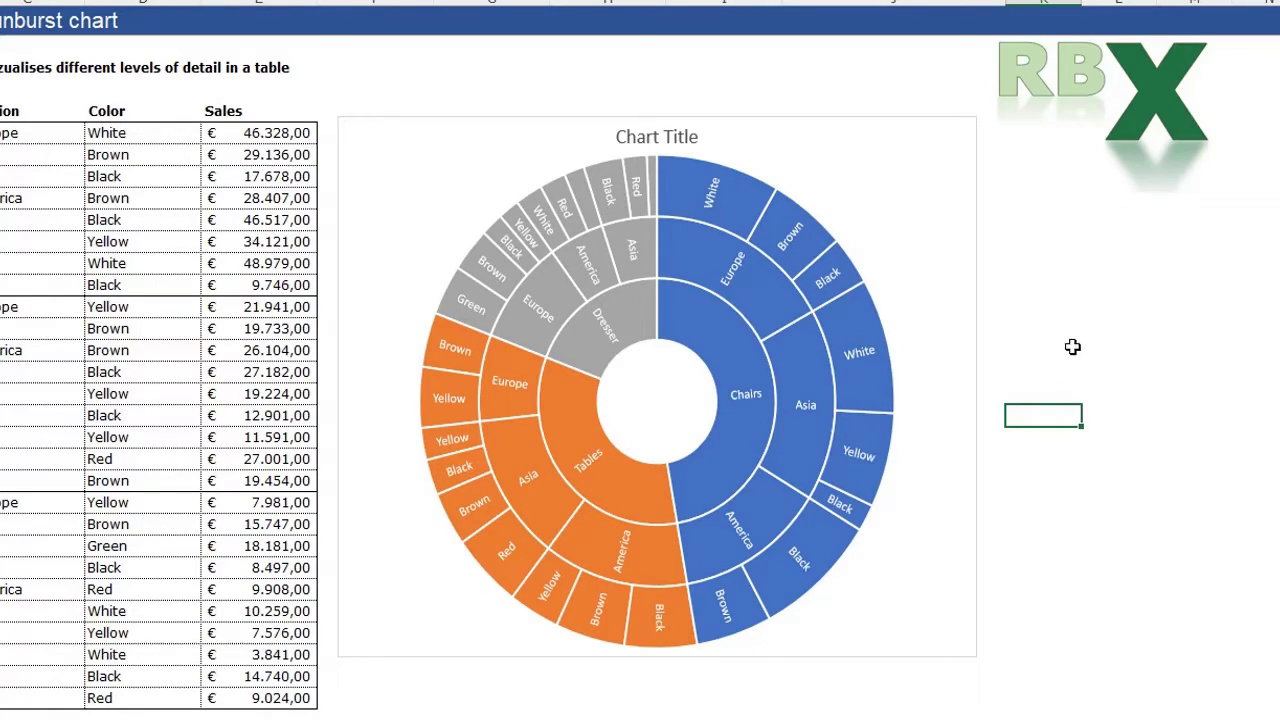
Remove the border line from the sunburst chart's chart area.
{"action": "left_click", "coordinate": [361, 128]}
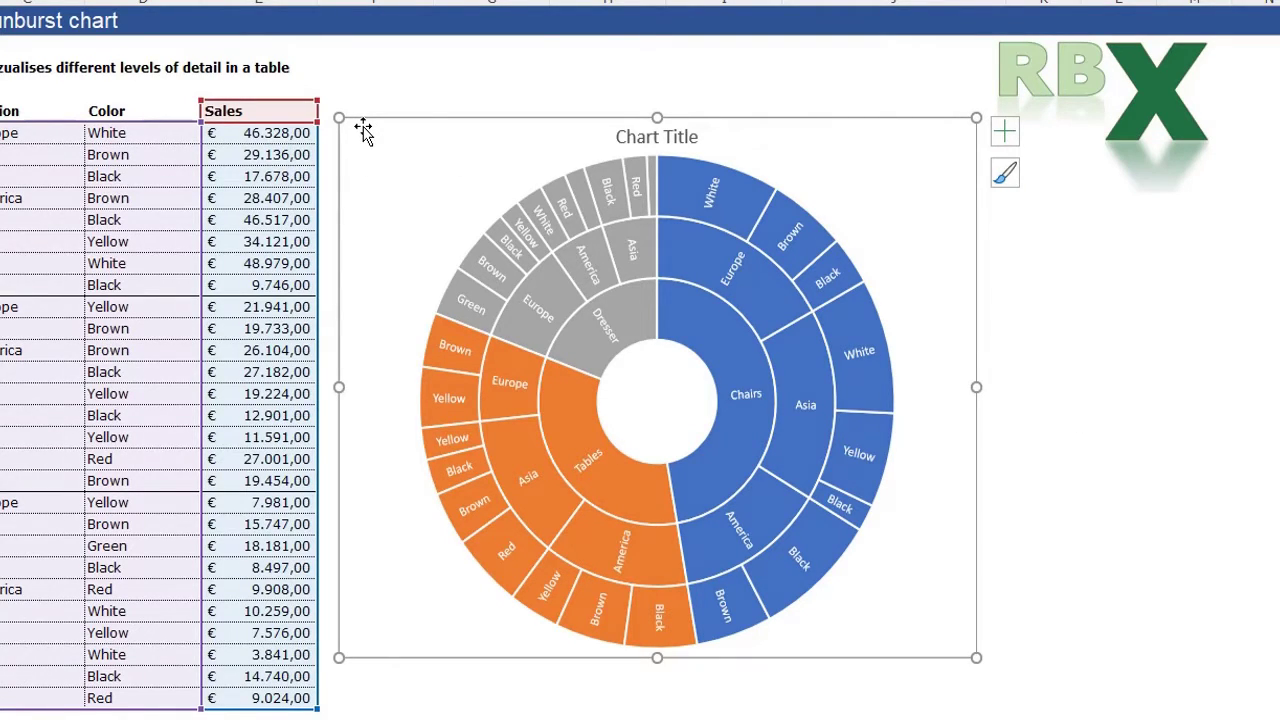
{"action": "double_click", "coordinate": [365, 126]}
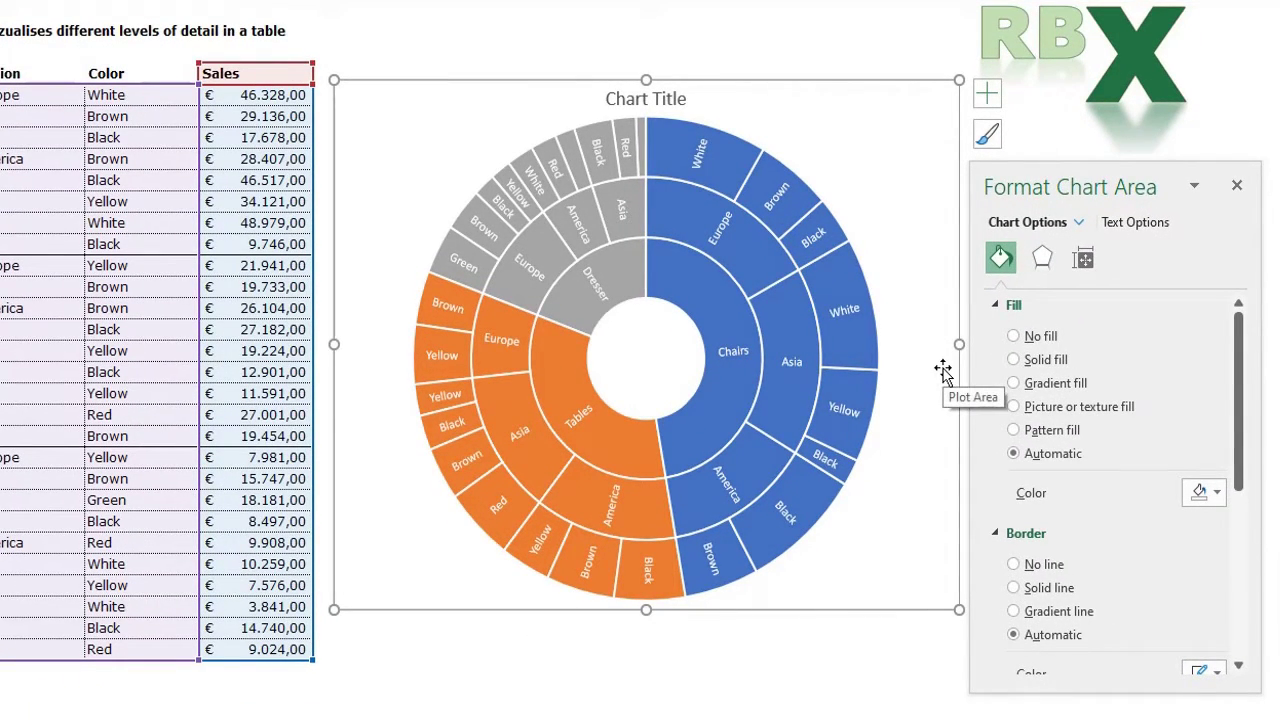
{"action": "left_click", "coordinate": [1080, 223]}
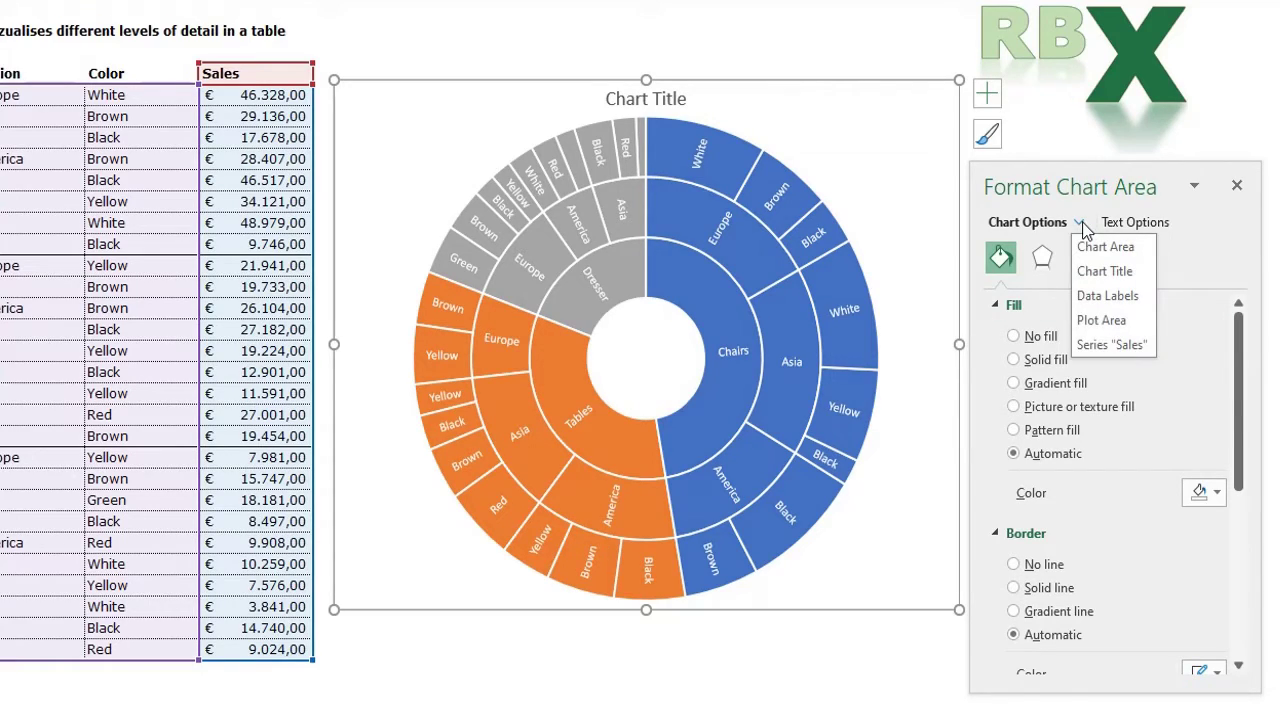
{"action": "left_click", "coordinate": [1105, 248]}
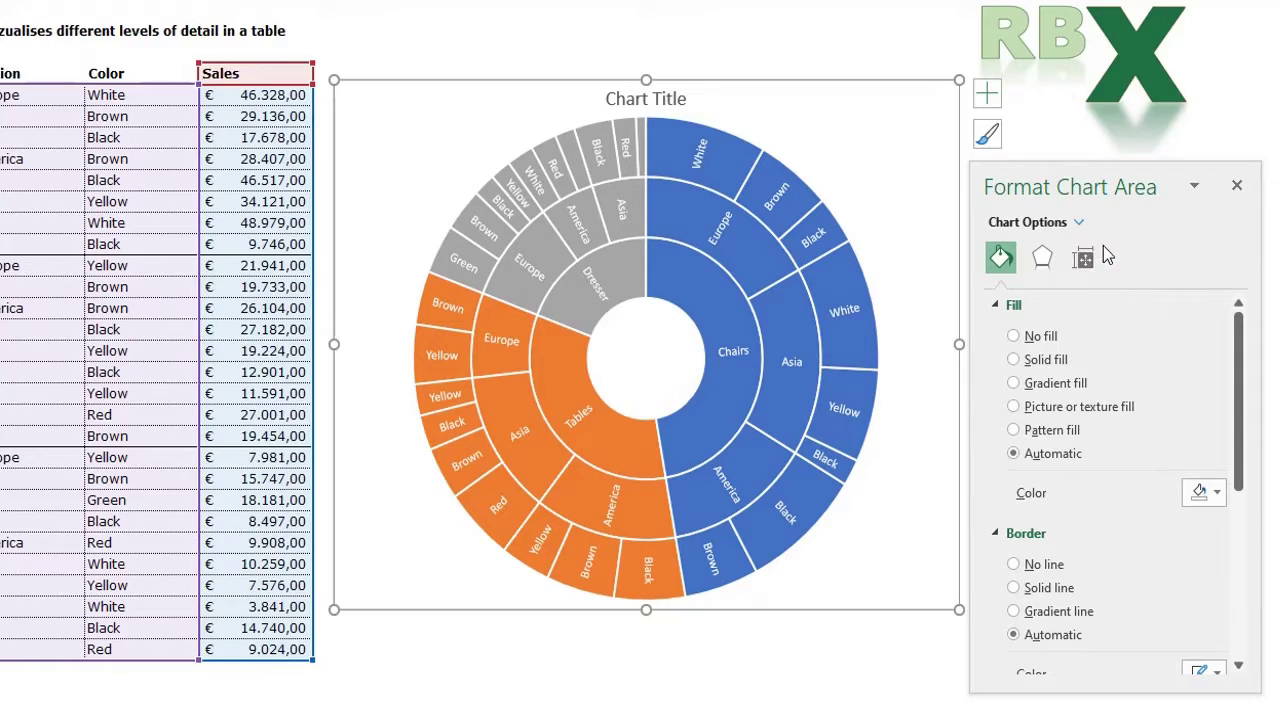
{"action": "left_click", "coordinate": [1014, 566]}
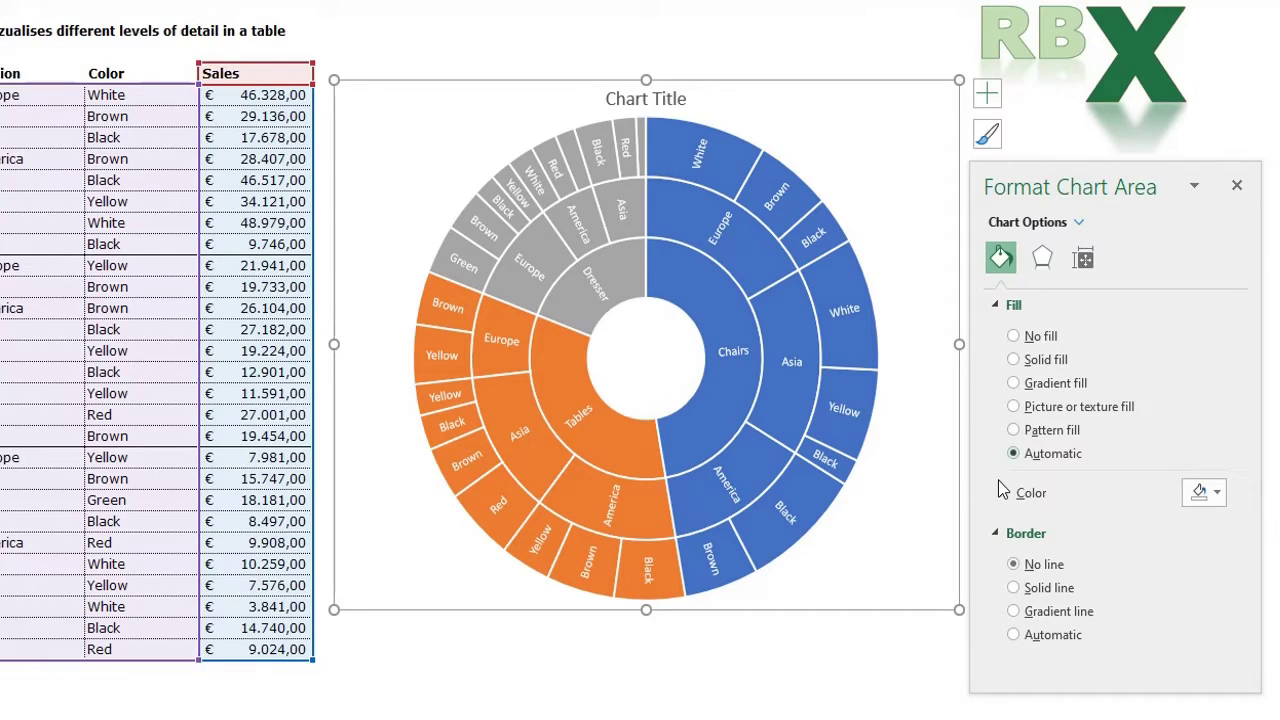
Try a solid fill on the whole Sales series and return it to the automatic fill.
{"action": "left_click", "coordinate": [1079, 223]}
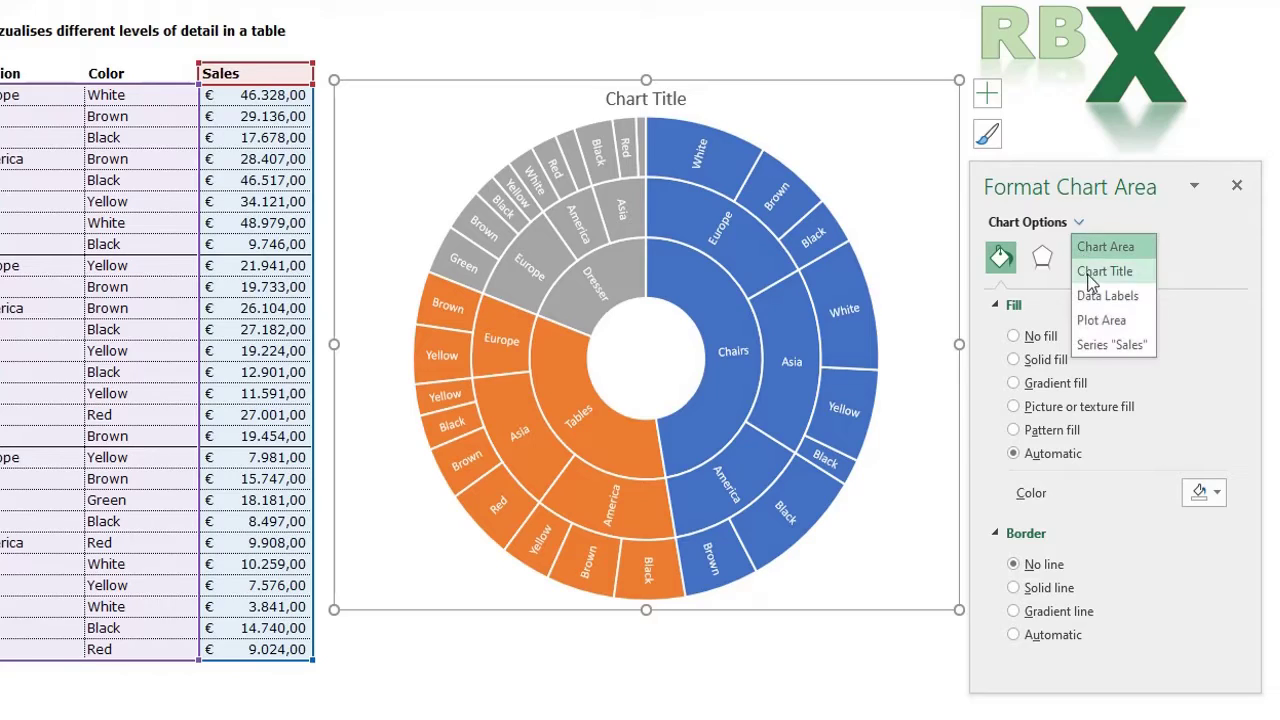
{"action": "left_click", "coordinate": [1110, 346]}
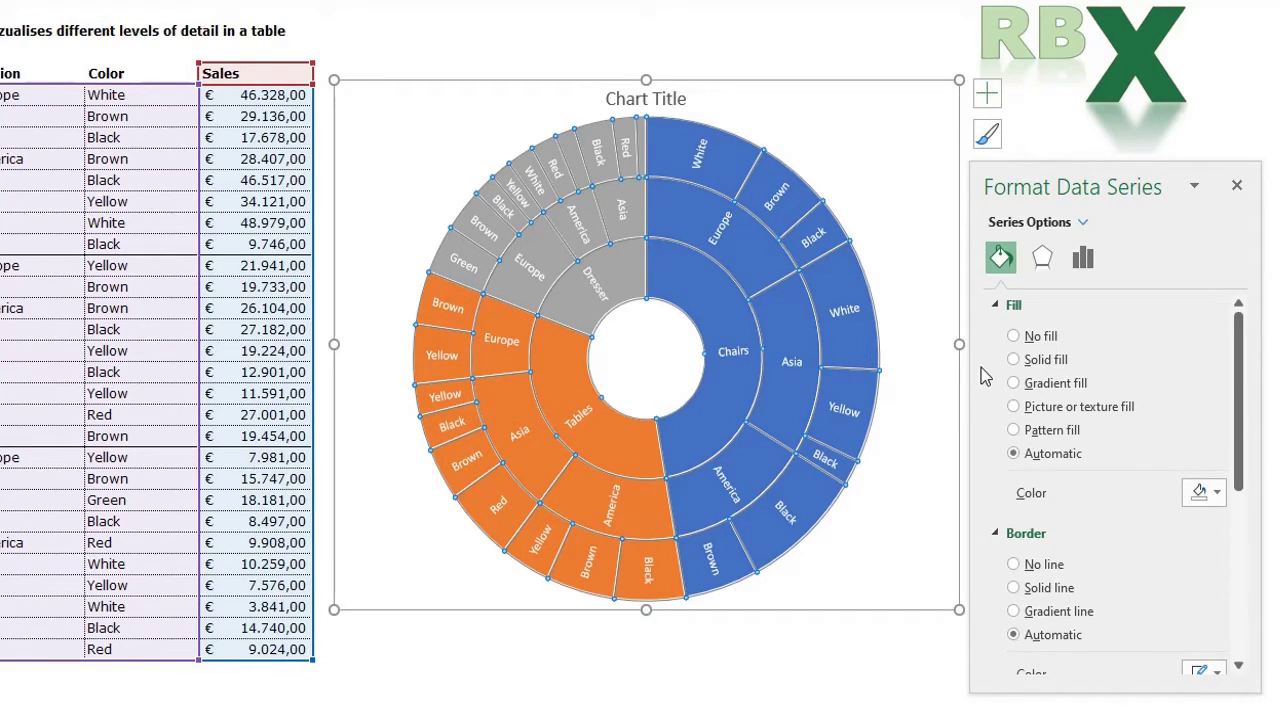
{"action": "left_click", "coordinate": [1014, 360]}
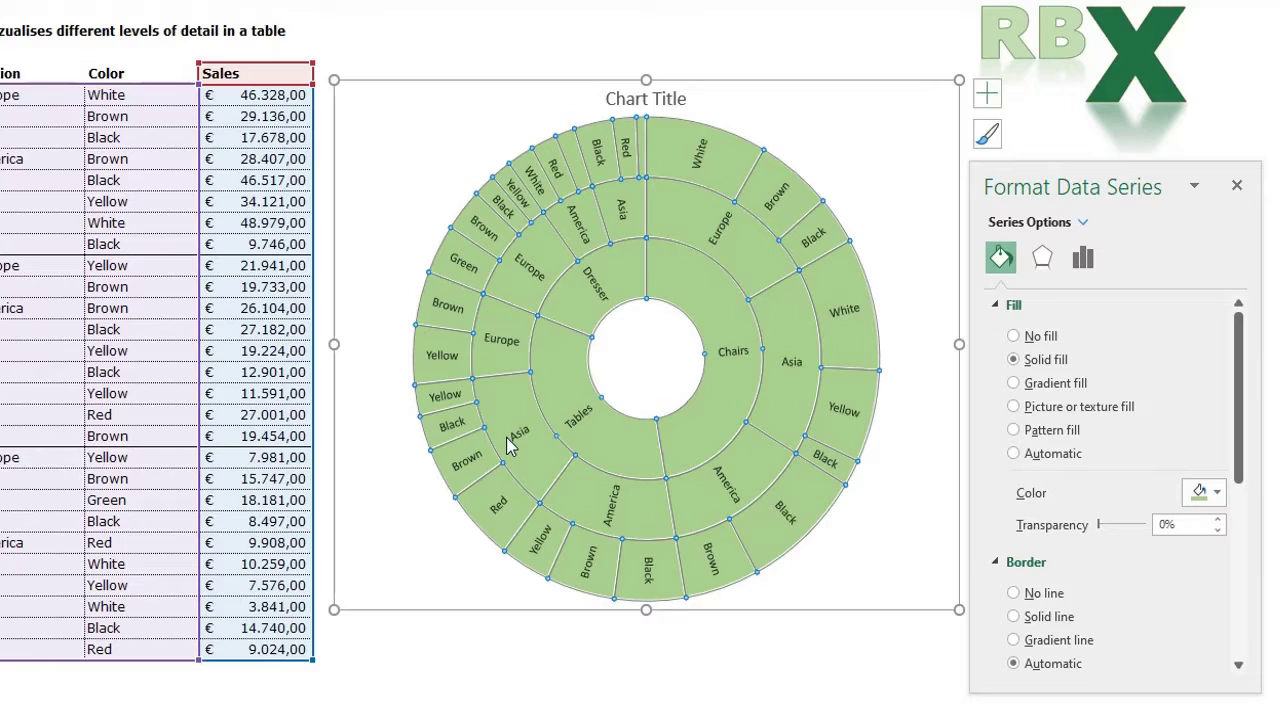
{"action": "left_click", "coordinate": [1014, 455]}
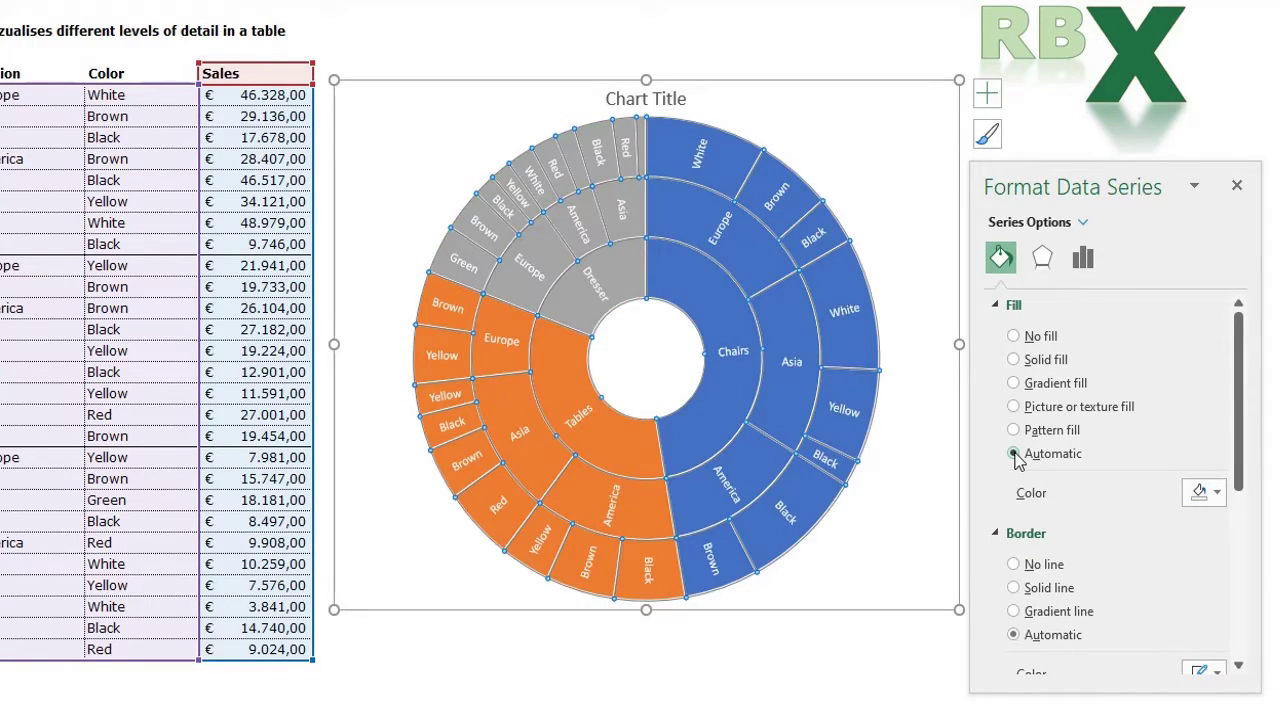
Give only the Chairs branch of the sunburst a solid light green fill, trying a dark green shade first.
{"action": "left_click", "coordinate": [723, 307]}
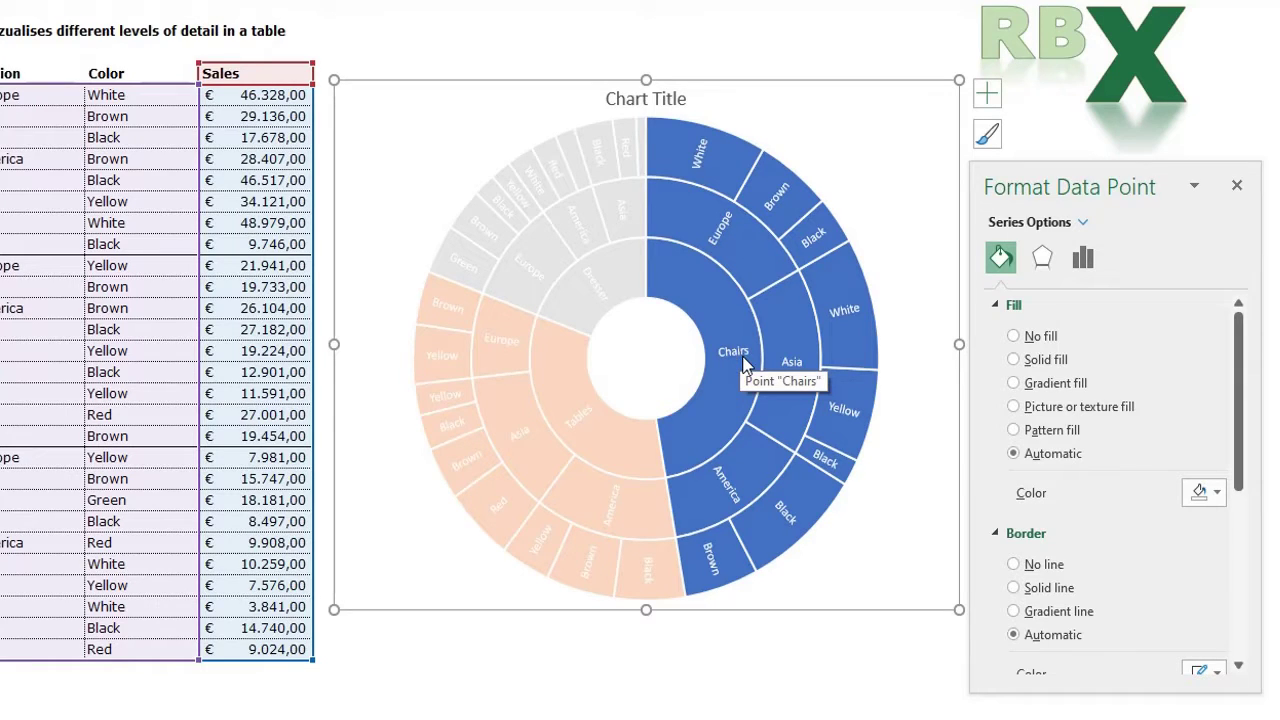
{"action": "left_click", "coordinate": [1014, 359]}
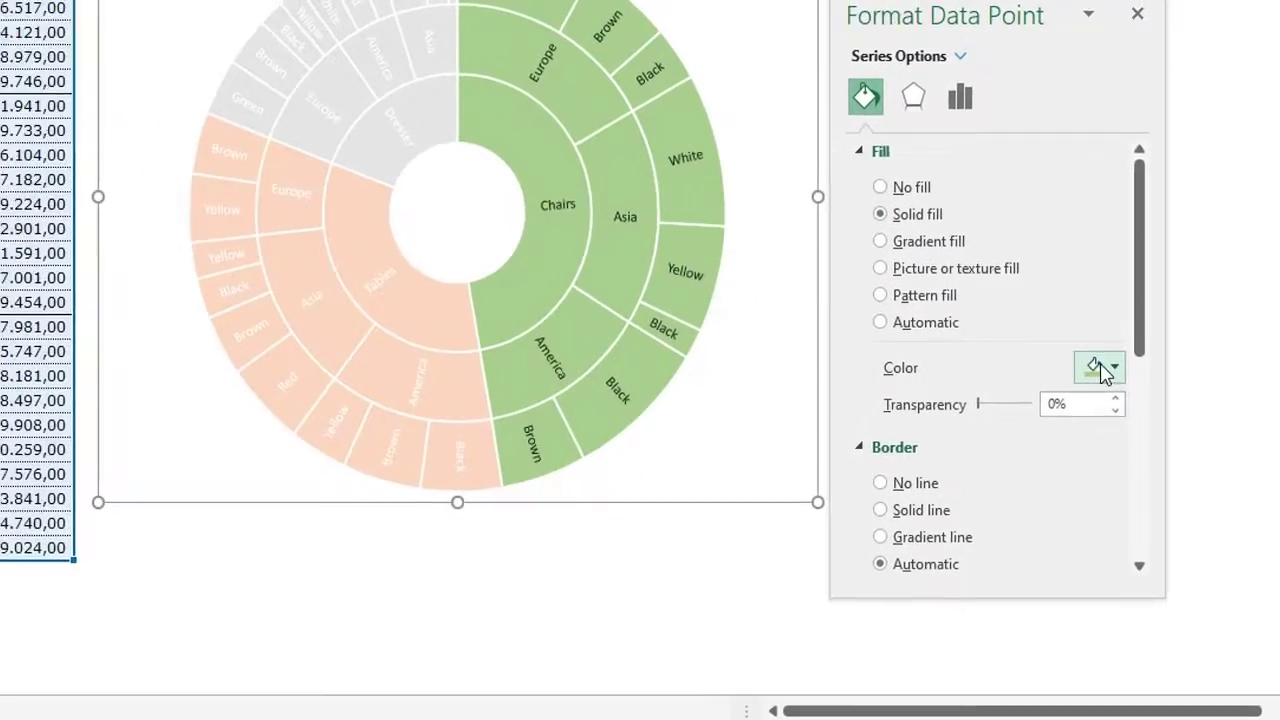
{"action": "left_click", "coordinate": [1207, 481]}
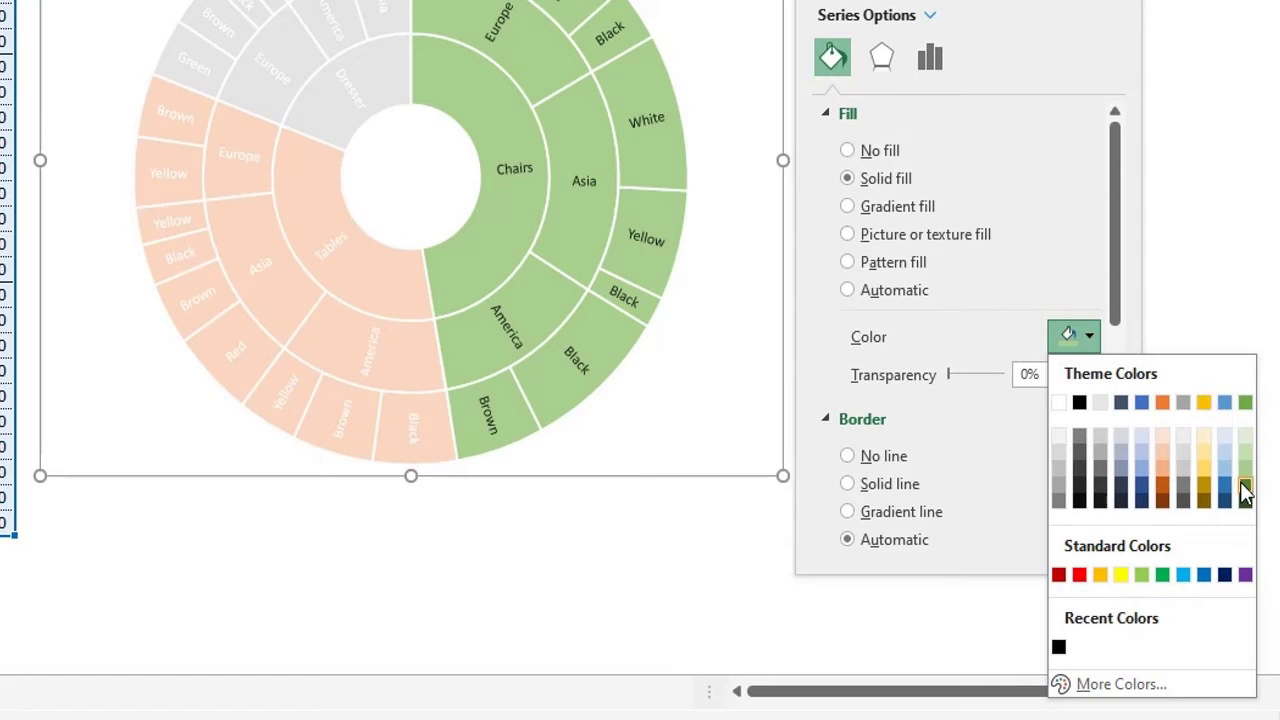
{"action": "left_click", "coordinate": [1244, 489]}
{"action": "left_click", "coordinate": [1088, 338]}
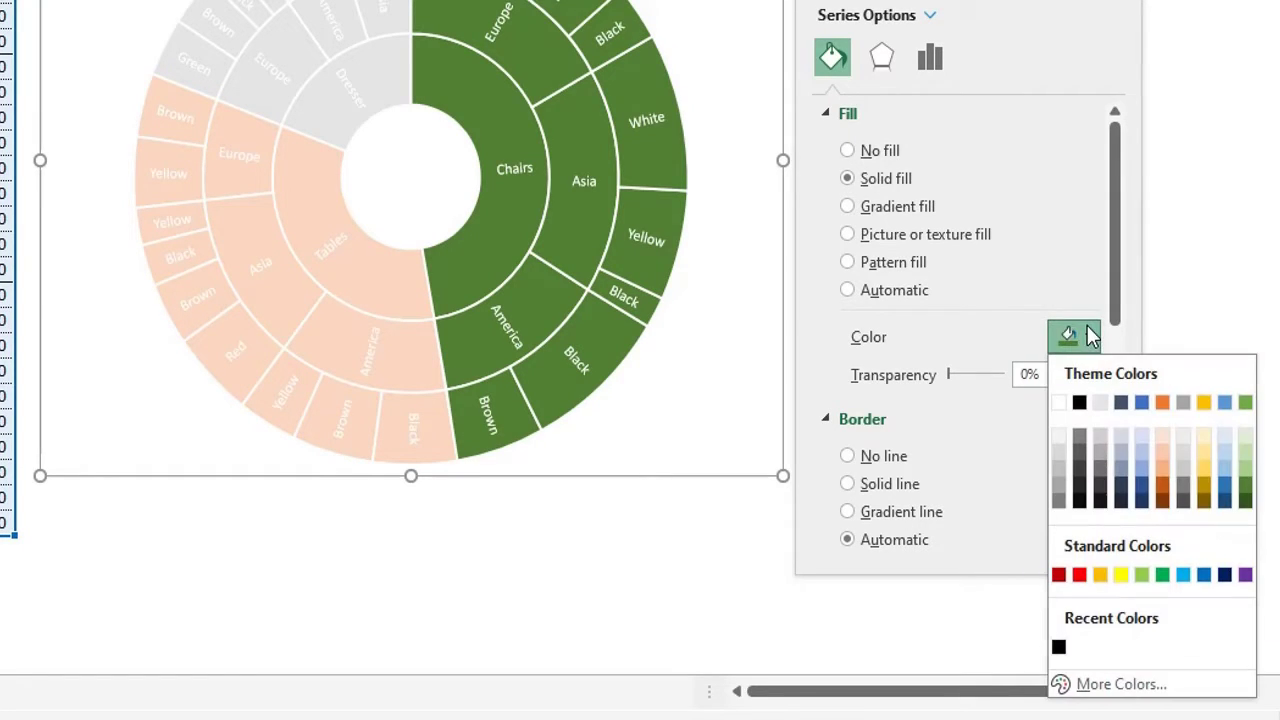
{"action": "left_click", "coordinate": [1245, 482]}
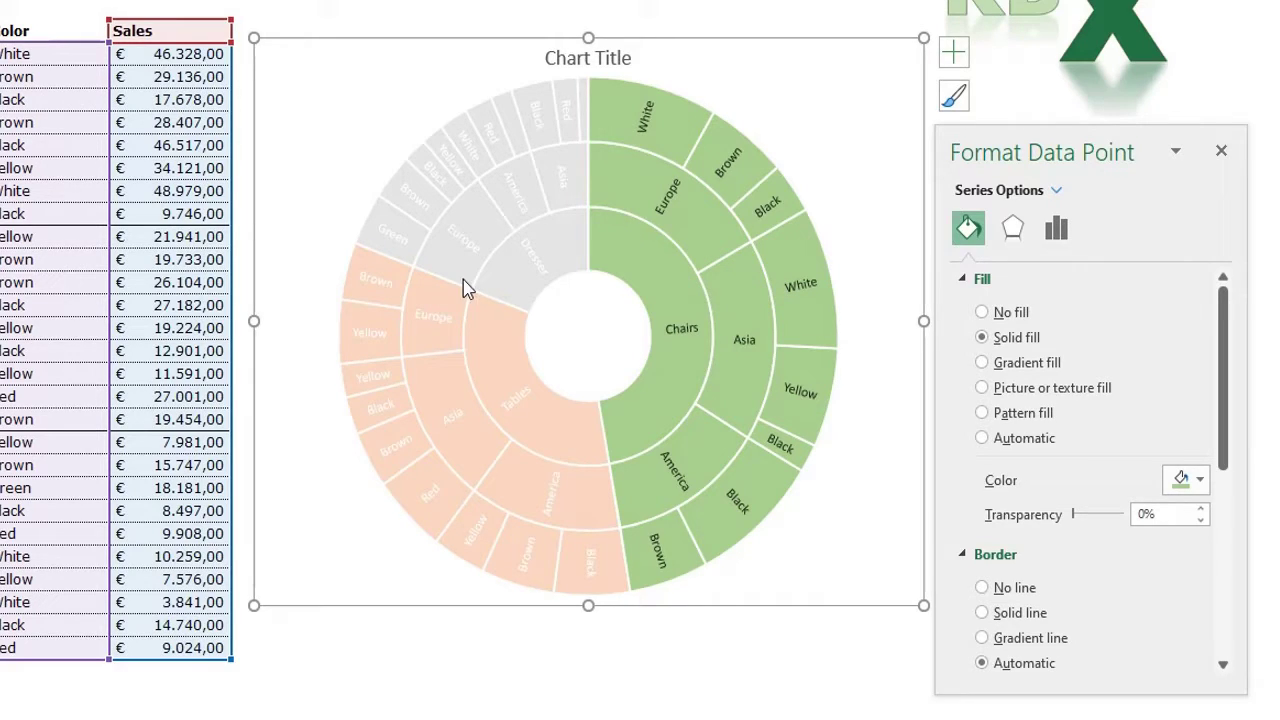
{"action": "left_click", "coordinate": [700, 663]}
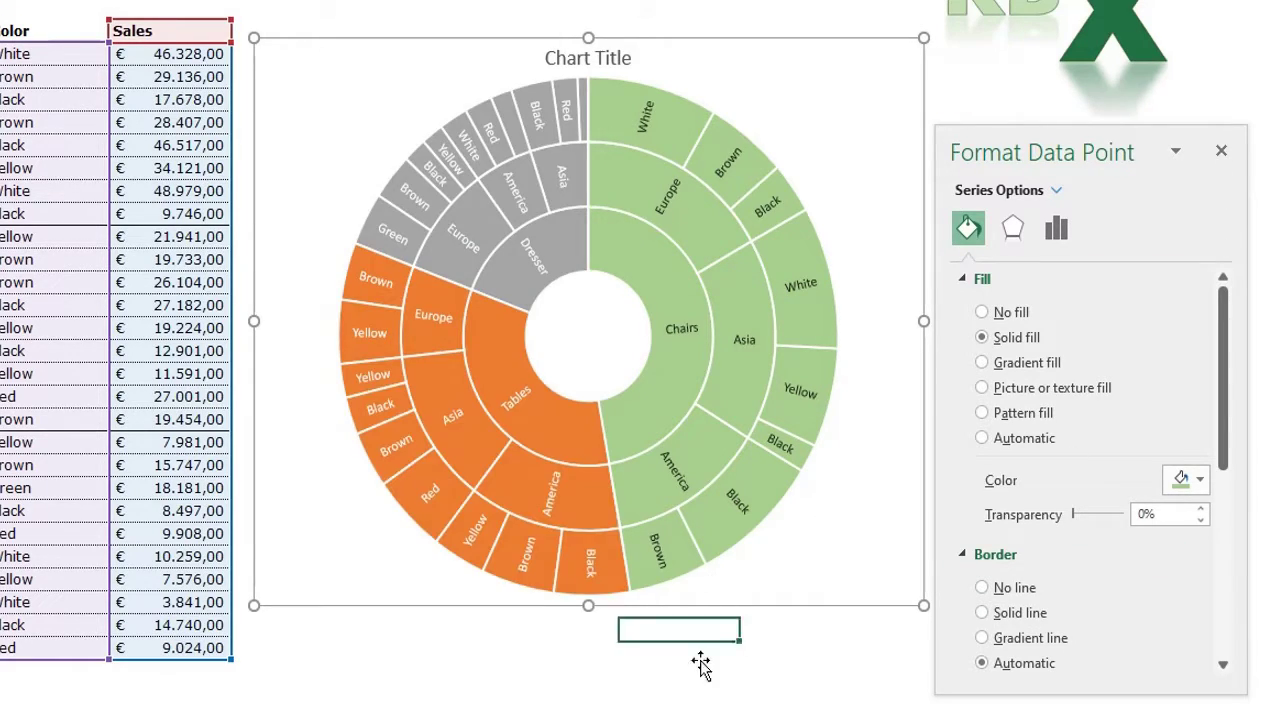
Outline all segments of the Sales series with a solid black border line.
{"action": "left_click", "coordinate": [672, 357]}
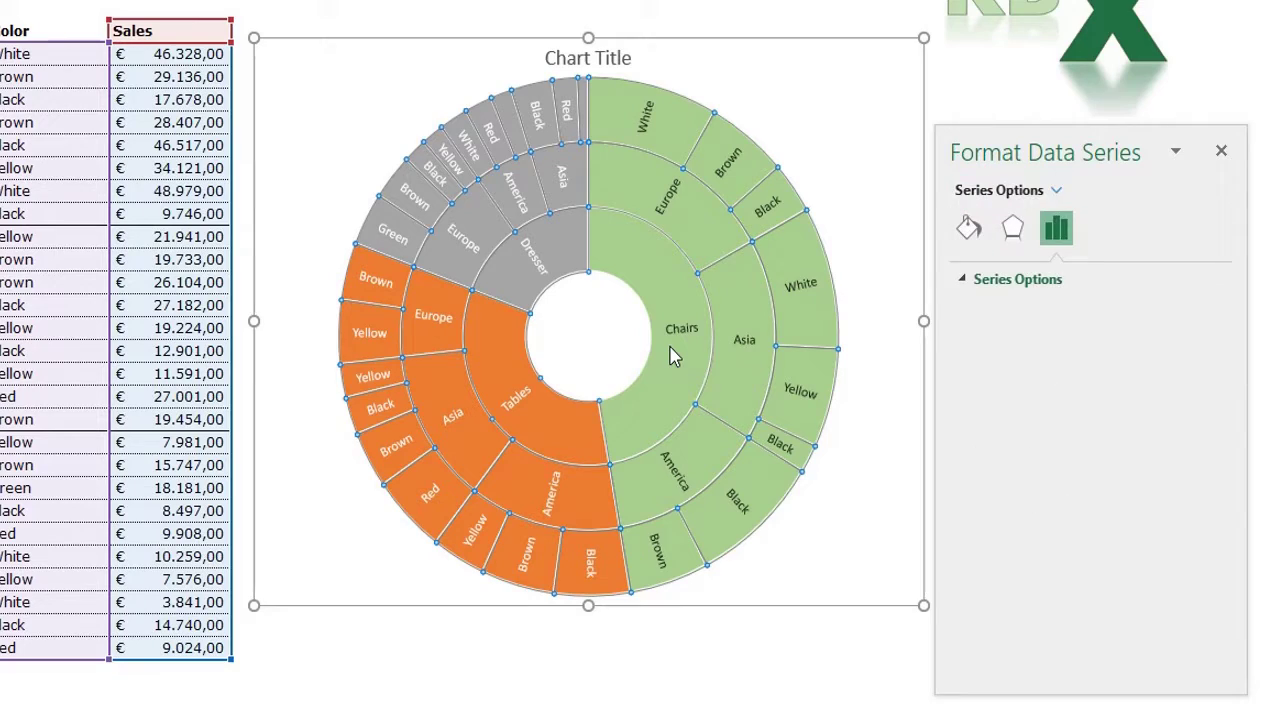
{"action": "left_click", "coordinate": [1056, 190]}
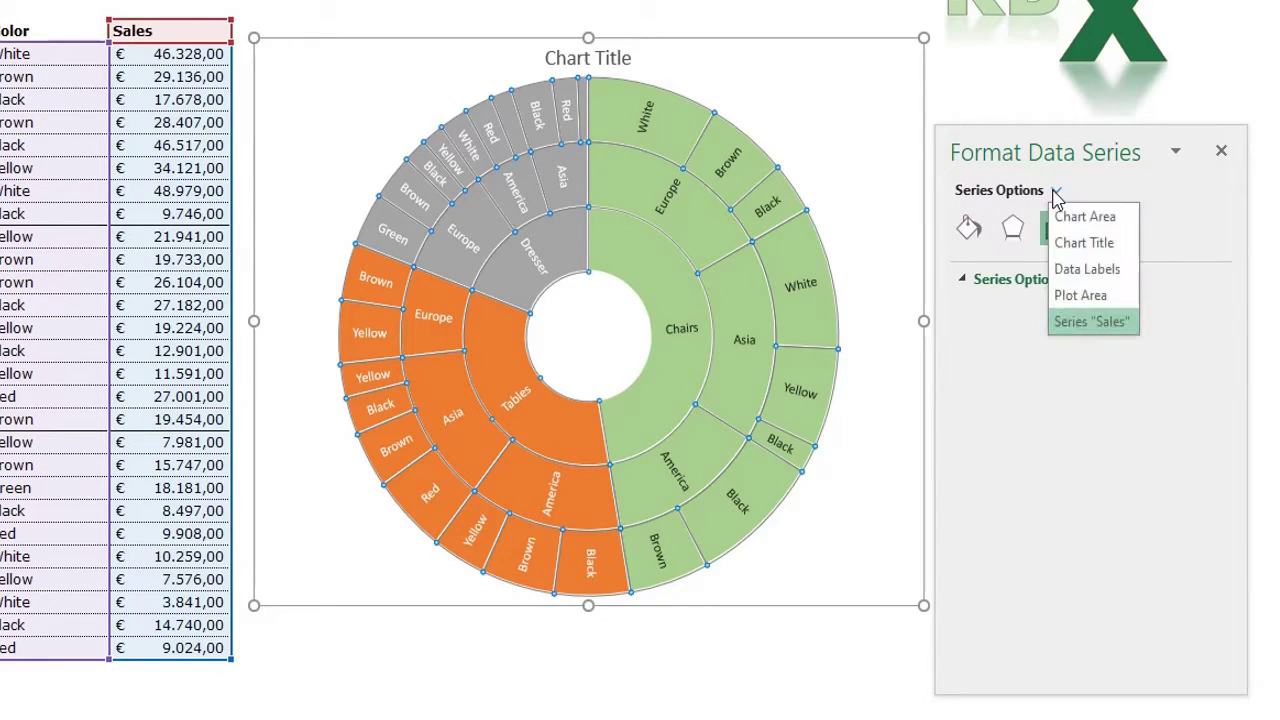
{"action": "left_click", "coordinate": [1085, 320]}
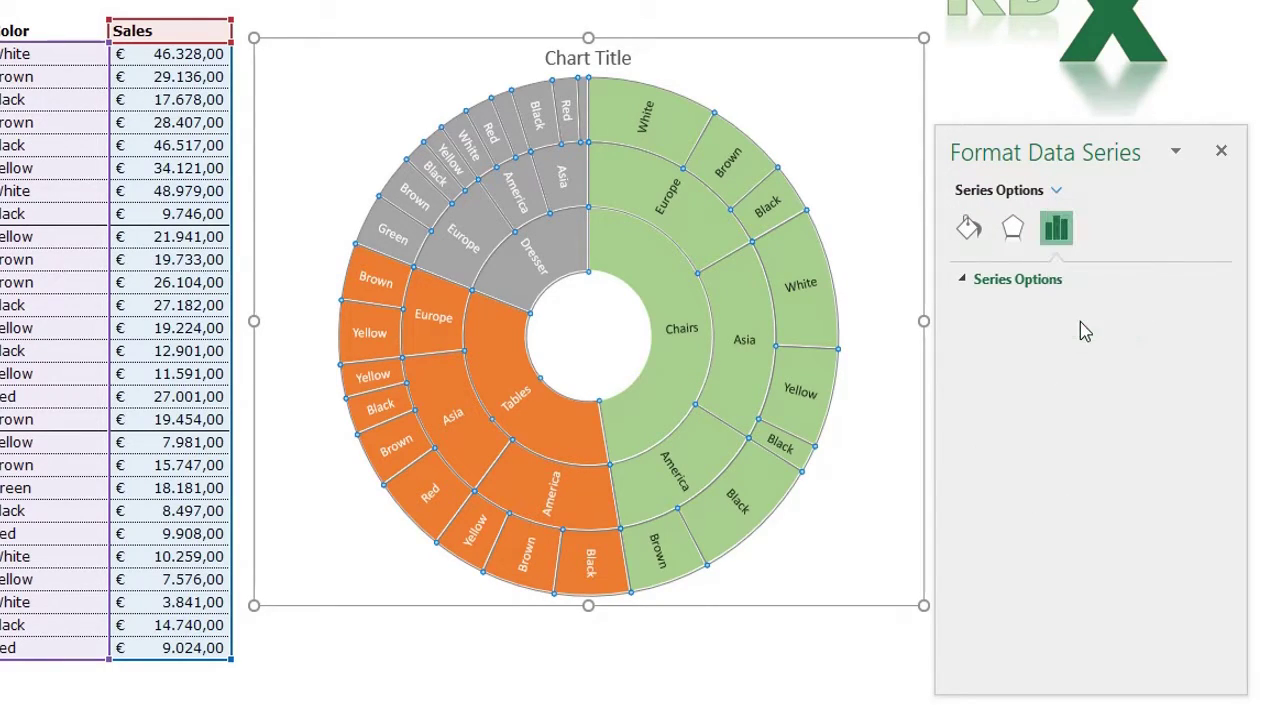
{"action": "left_click", "coordinate": [970, 230]}
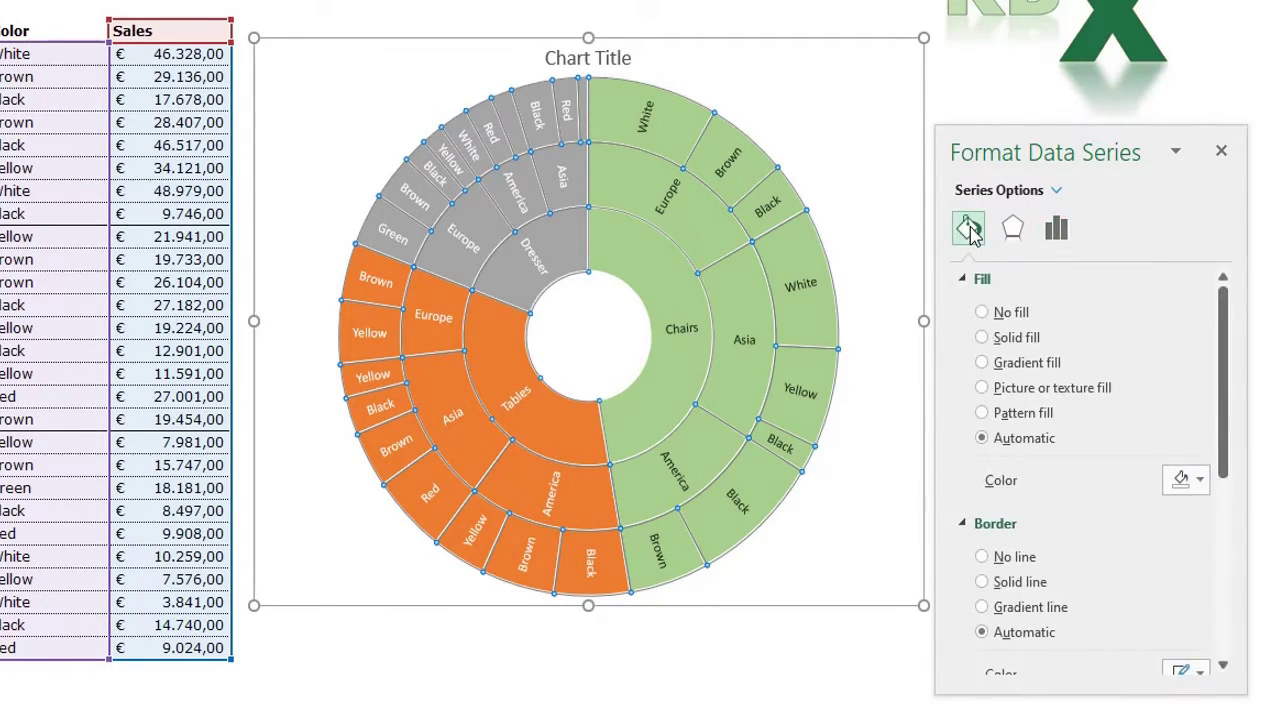
{"action": "left_click", "coordinate": [982, 582]}
{"action": "scroll", "coordinate": [1157, 634], "scroll_direction": "down", "scroll_amount": 2}
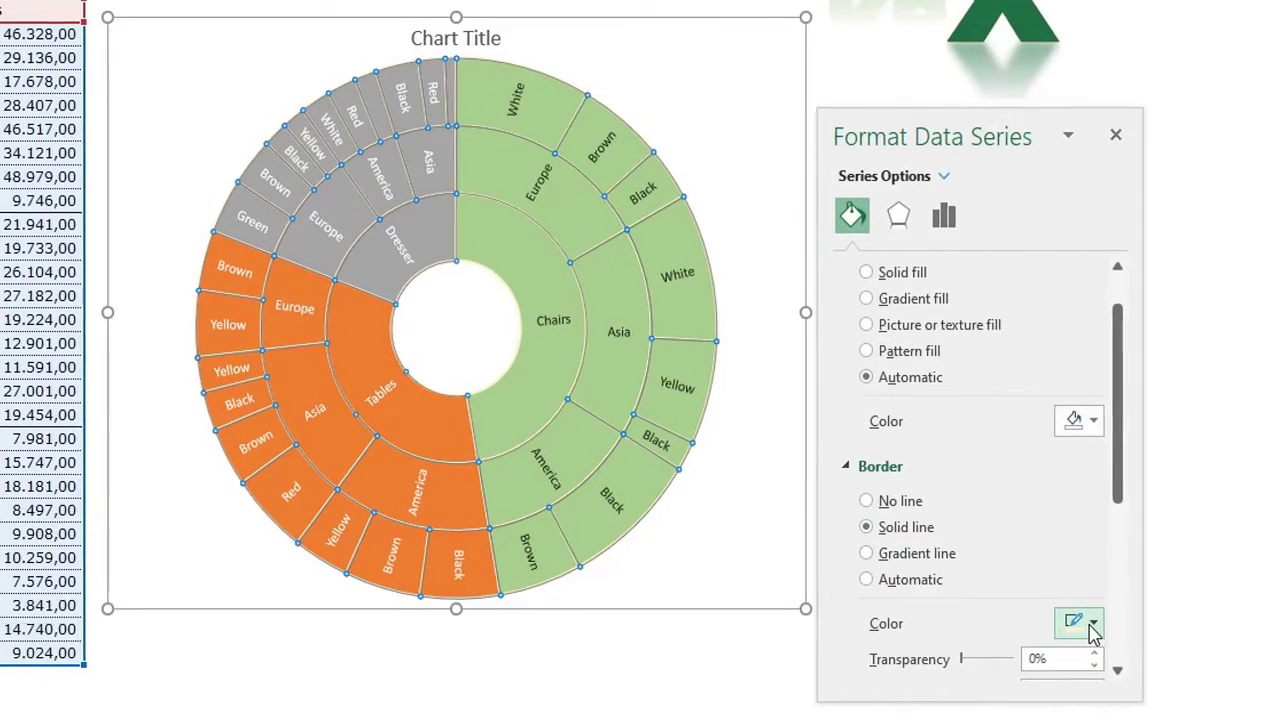
{"action": "left_click", "coordinate": [1093, 623]}
{"action": "left_click", "coordinate": [1085, 333]}
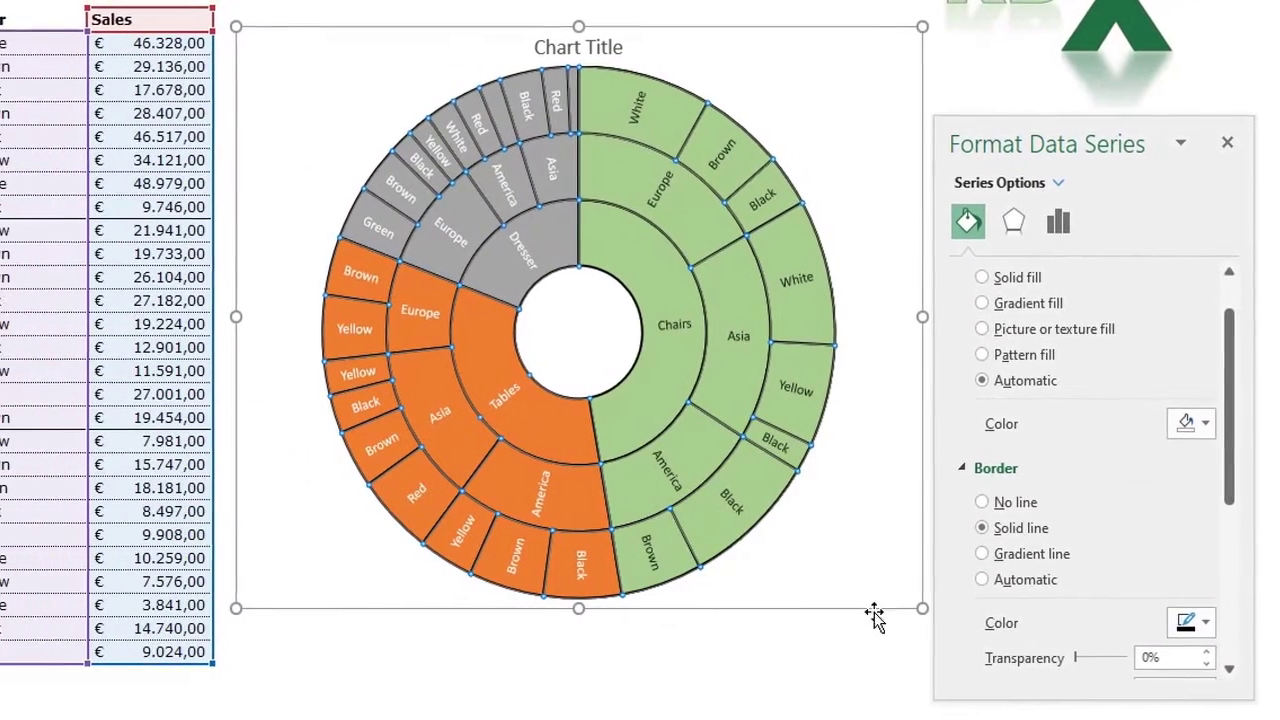
{"action": "left_click", "coordinate": [600, 675]}
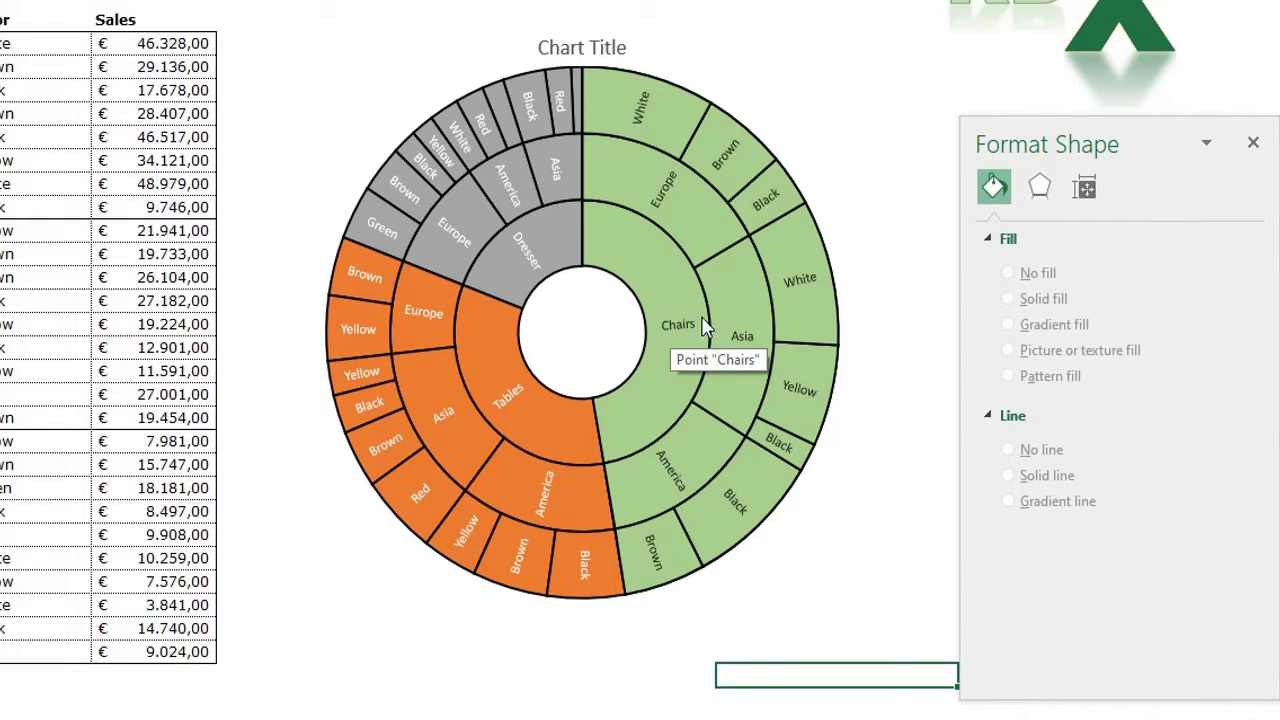
Try including the sales values in the data labels, and return the labels to category names only.
{"action": "mouse_move", "coordinate": [813, 293]}
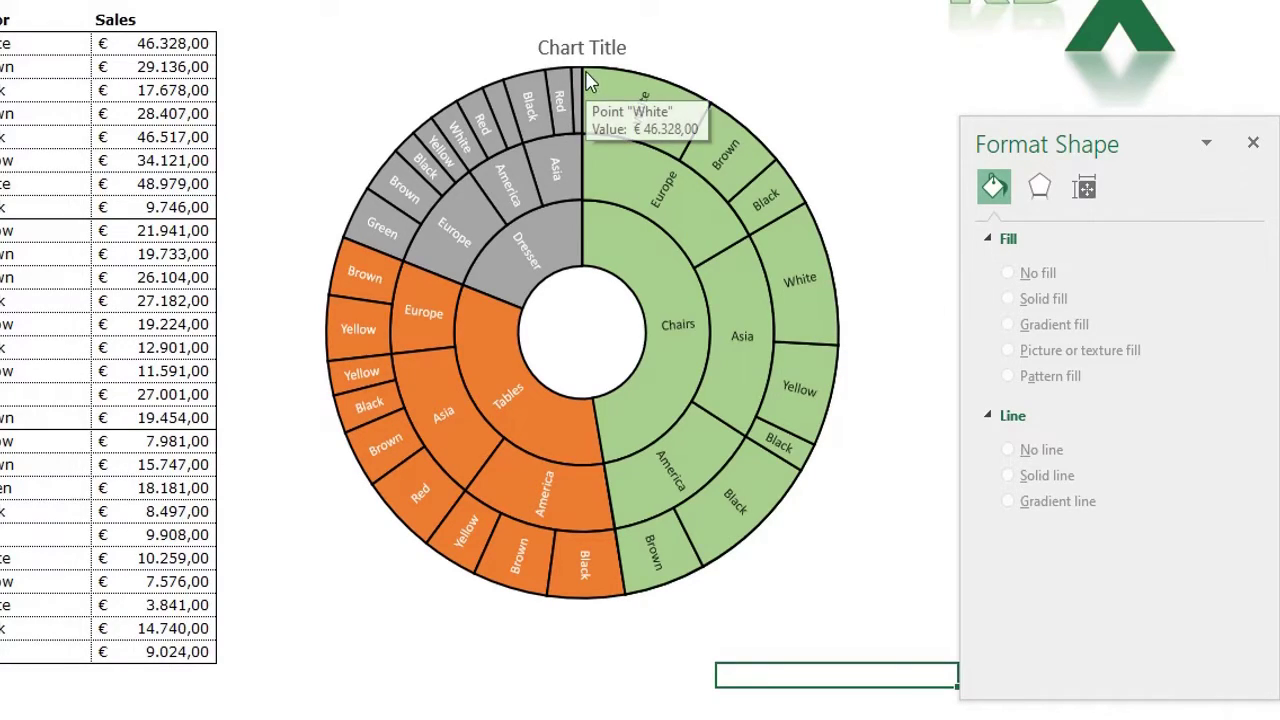
{"action": "mouse_move", "coordinate": [580, 78]}
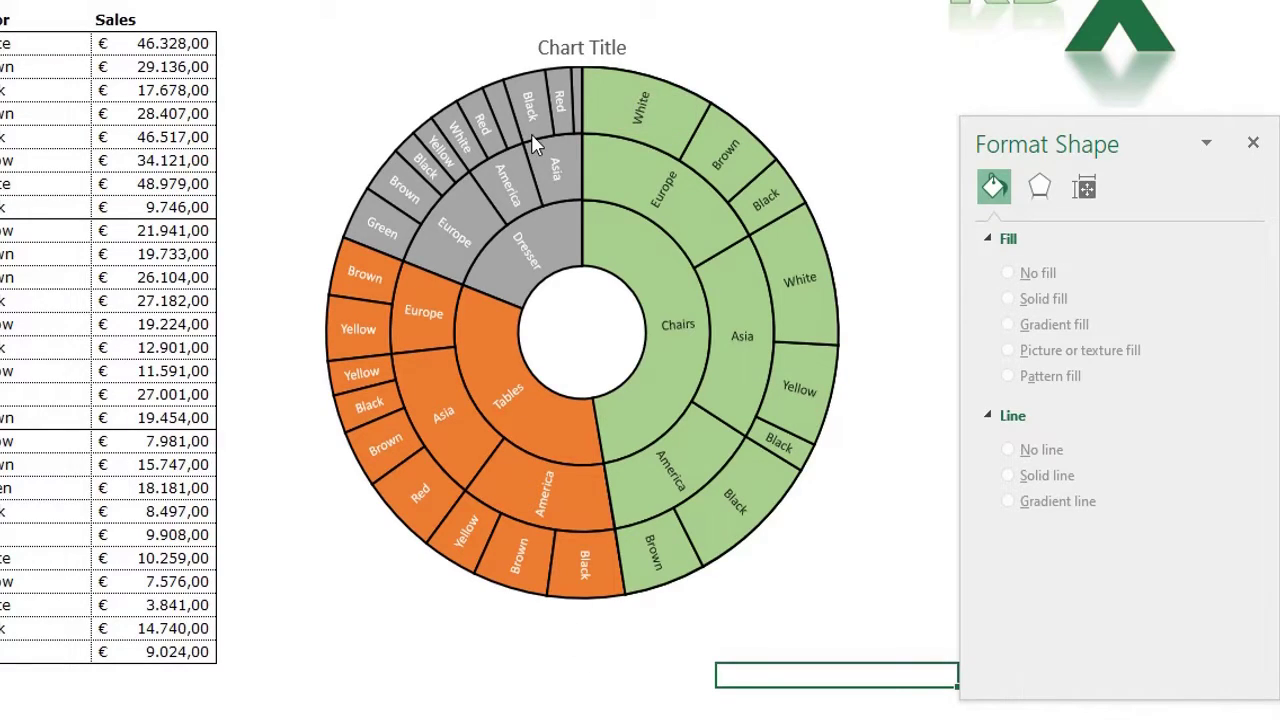
{"action": "mouse_move", "coordinate": [575, 128]}
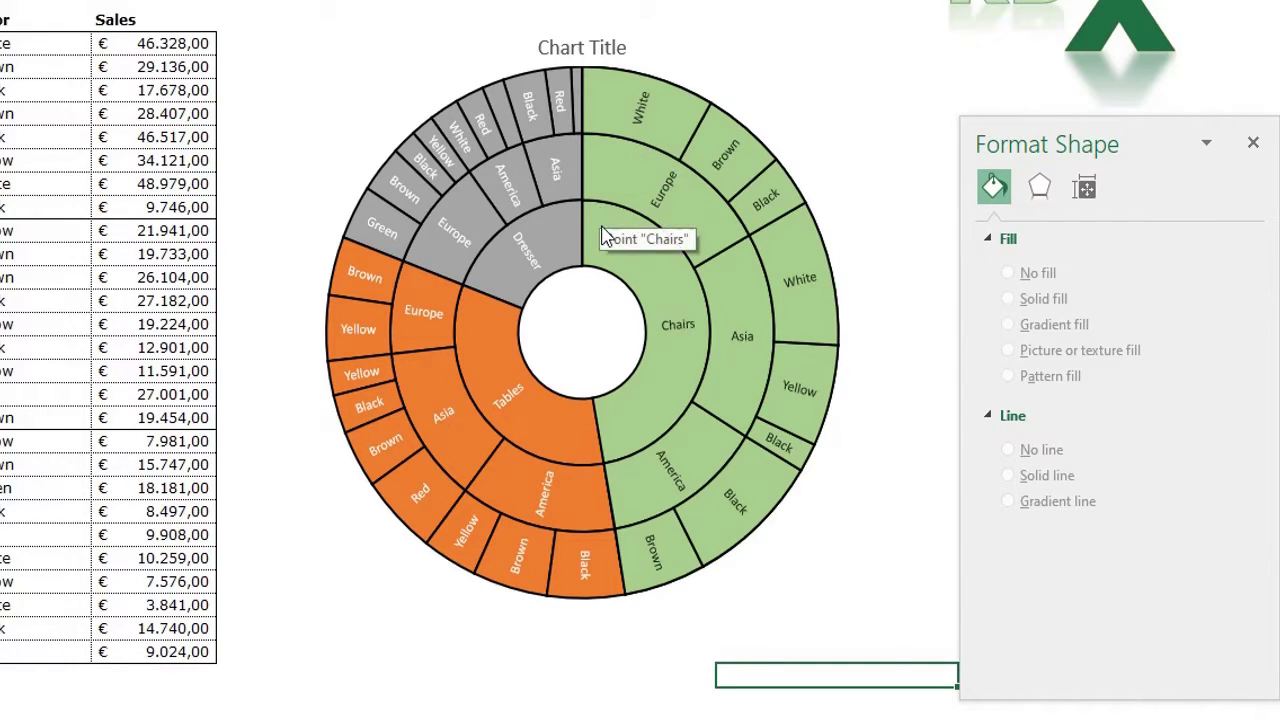
{"action": "mouse_move", "coordinate": [684, 337]}
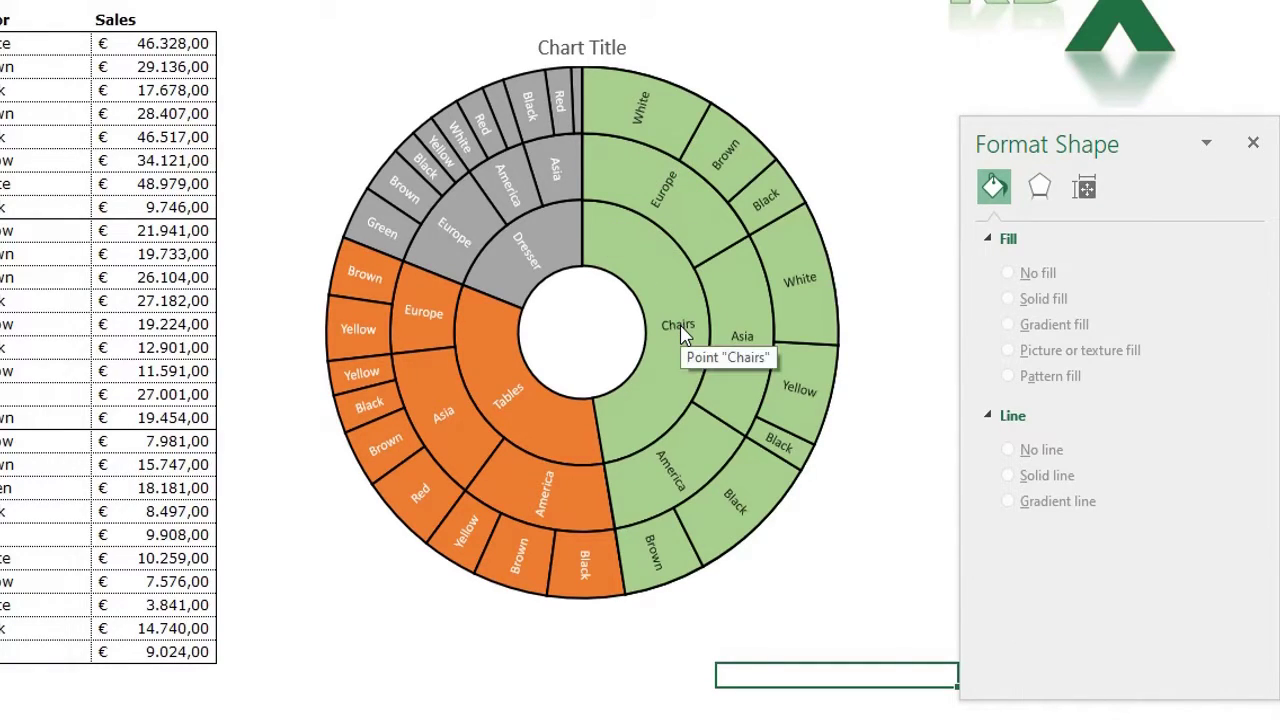
{"action": "left_click", "coordinate": [630, 249]}
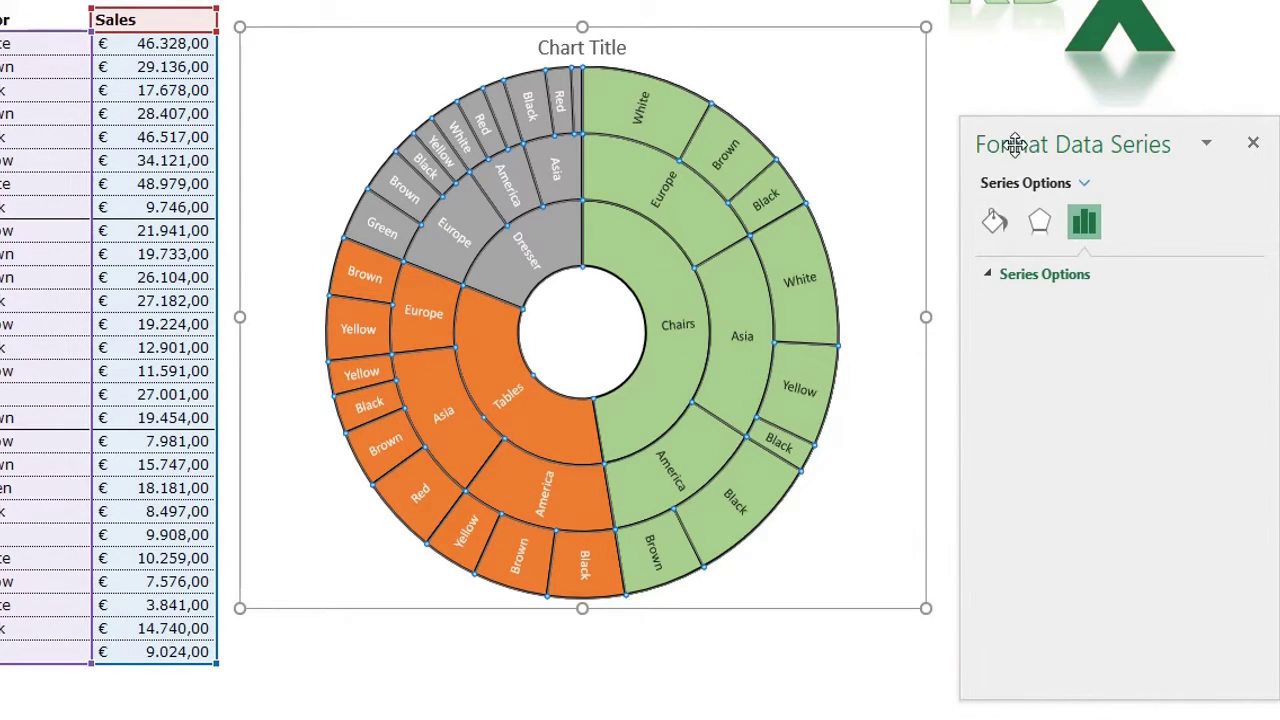
{"action": "left_click", "coordinate": [1085, 184]}
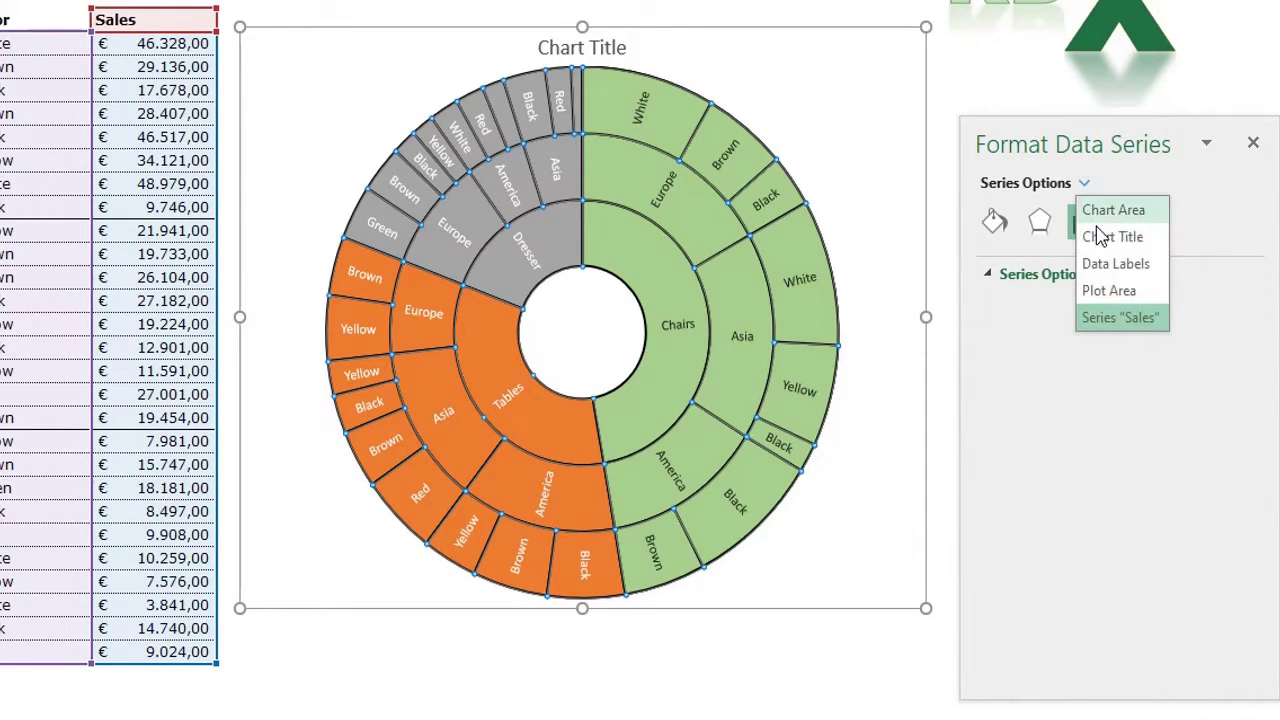
{"action": "left_click", "coordinate": [1116, 268]}
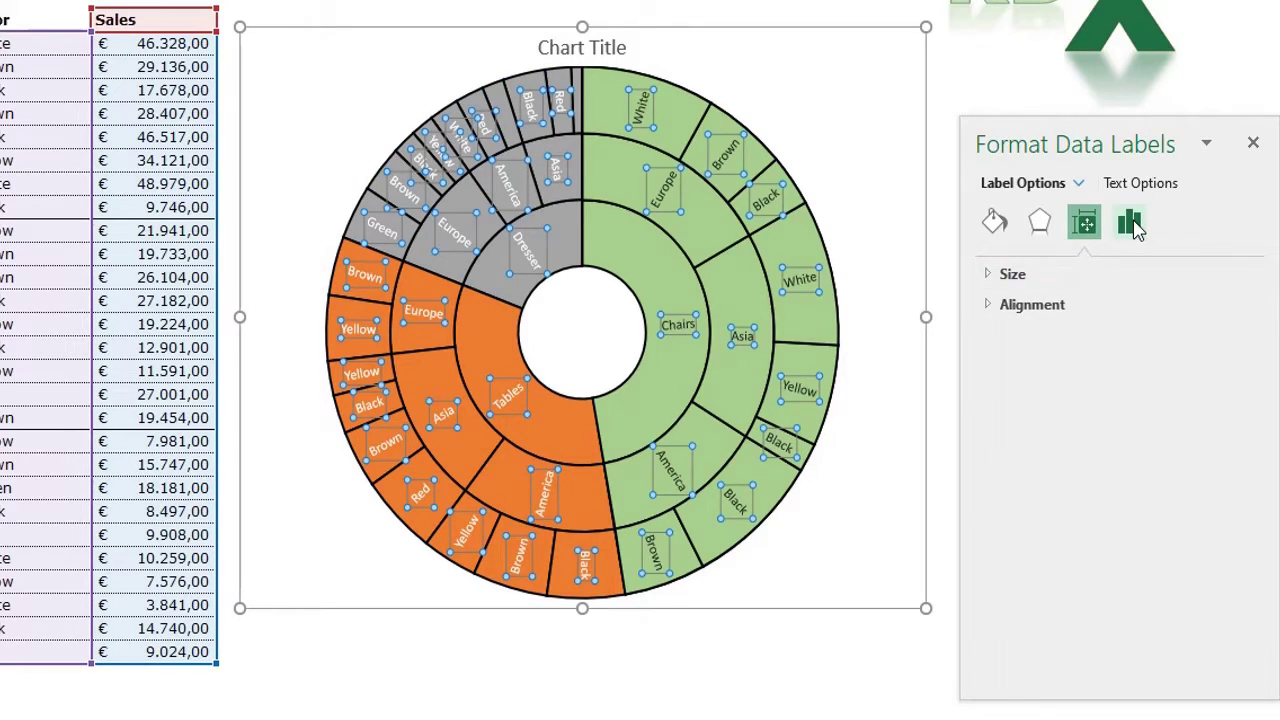
{"action": "left_click", "coordinate": [1133, 226]}
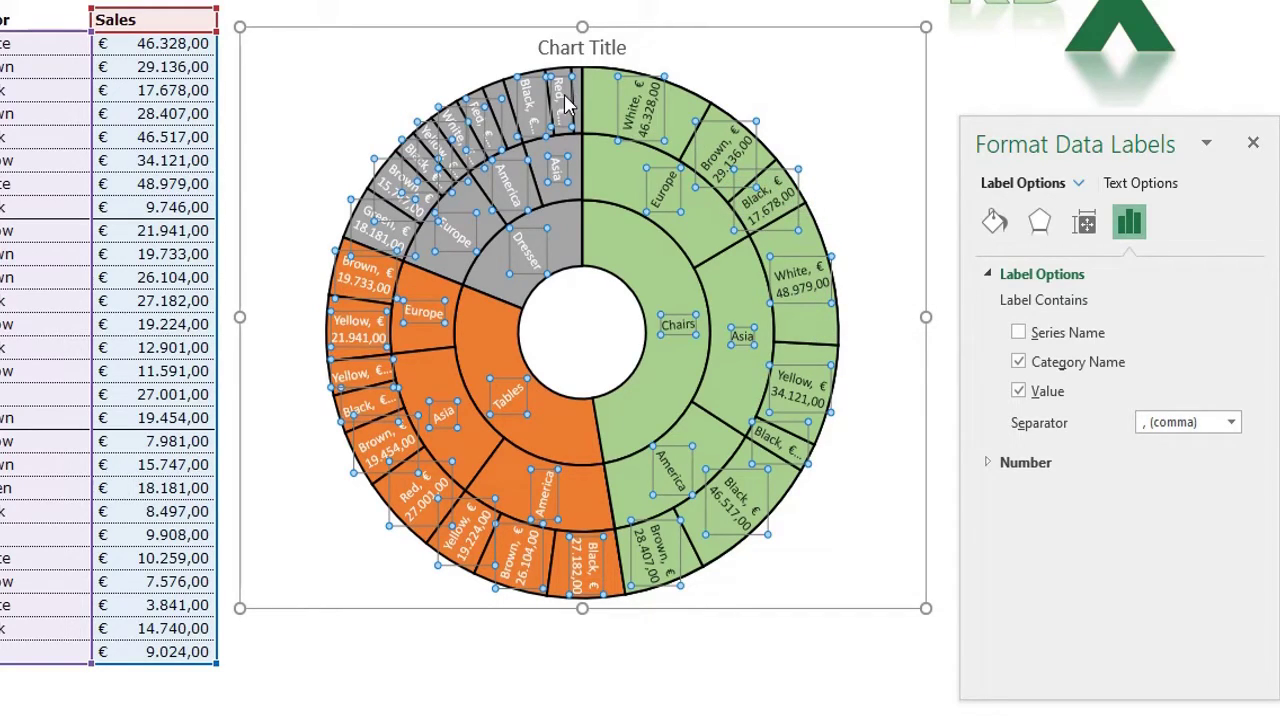
{"action": "mouse_move", "coordinate": [565, 103]}
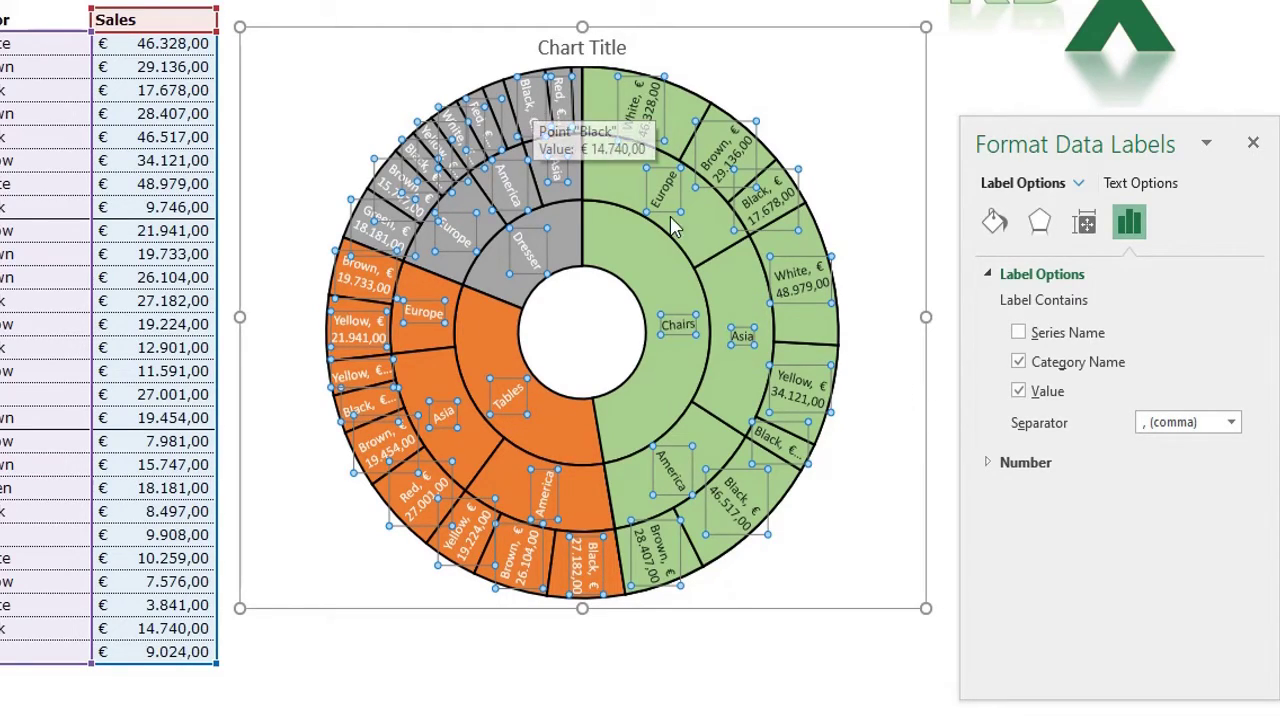
{"action": "left_click", "coordinate": [1018, 391]}
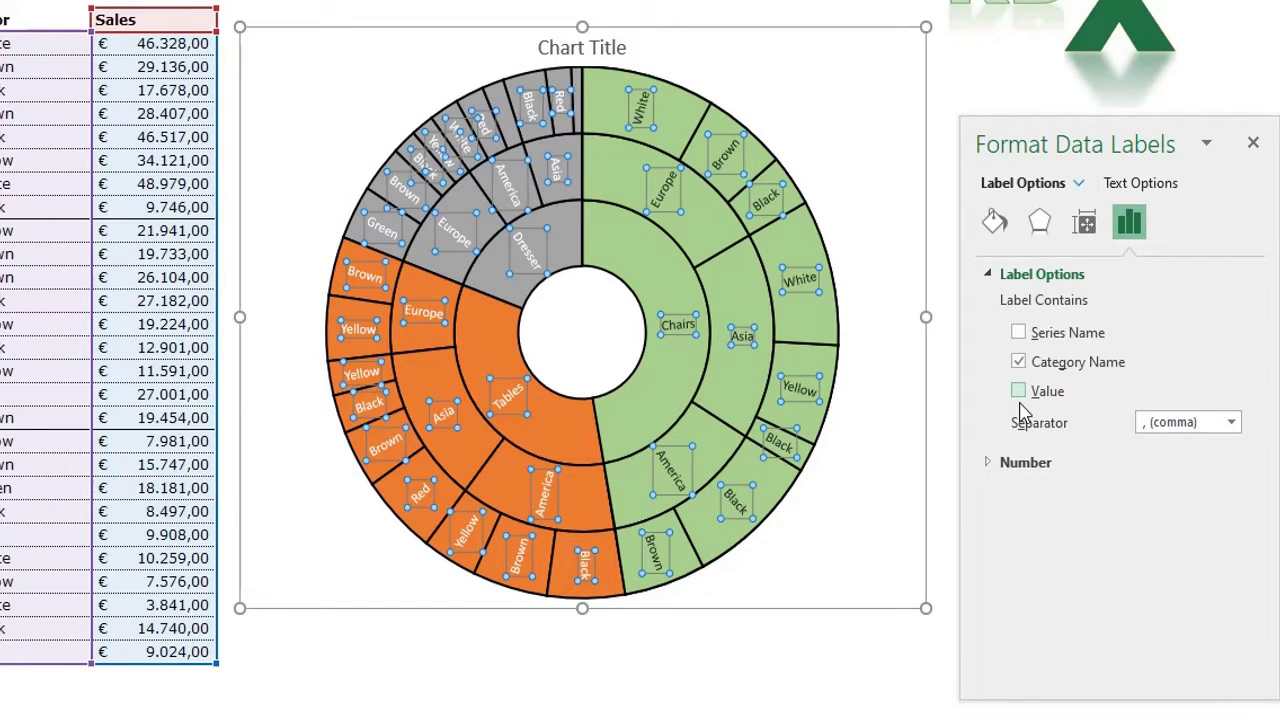
{"action": "left_click", "coordinate": [1251, 144]}
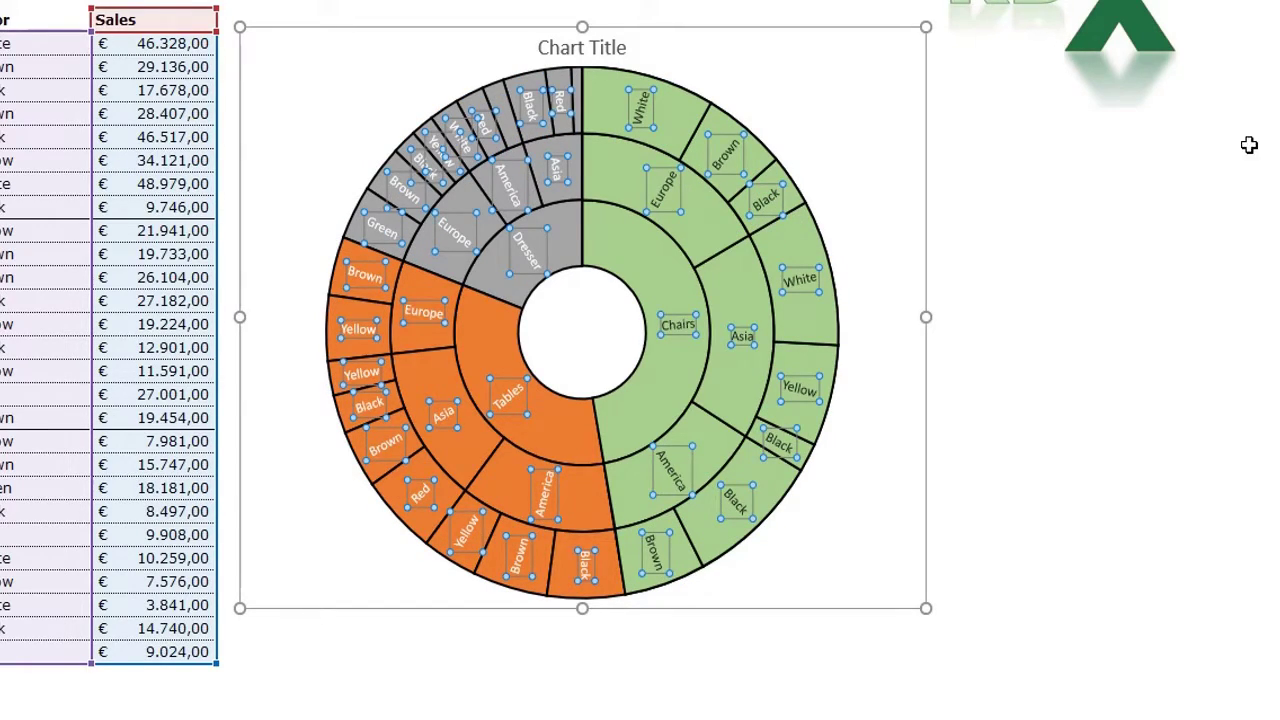
{"action": "left_click", "coordinate": [770, 656]}
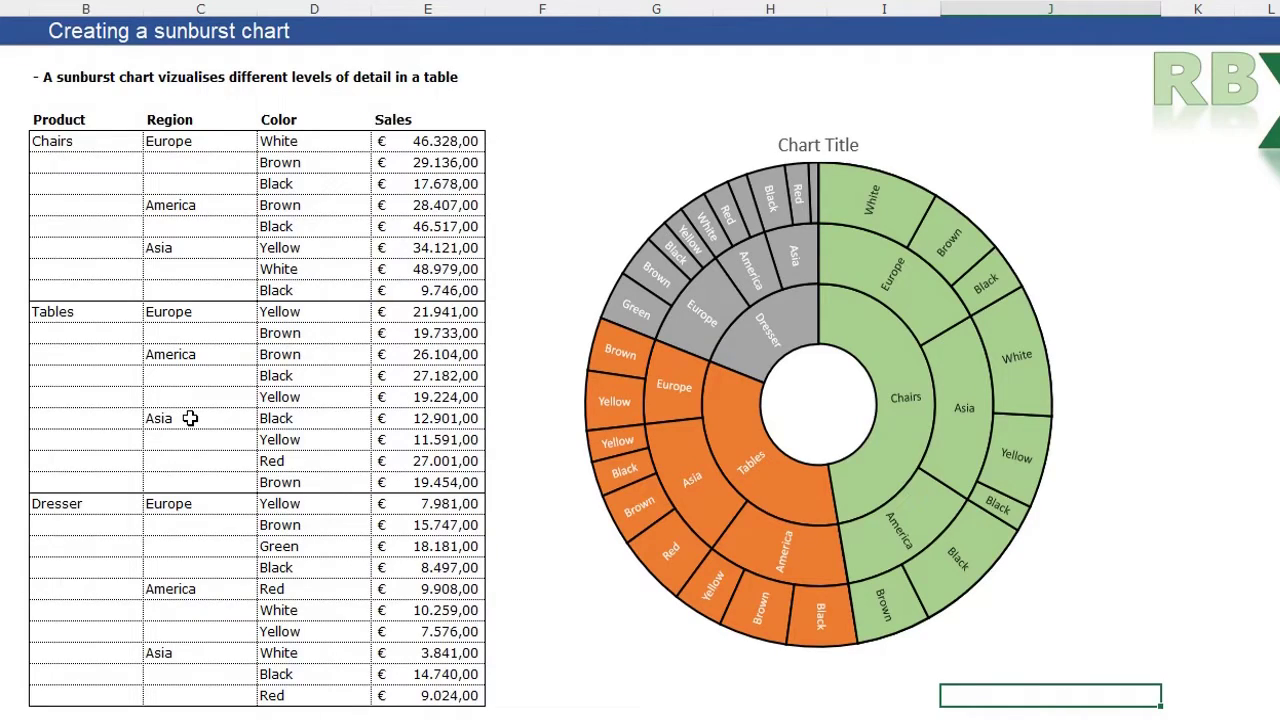
{"action": "left_click", "coordinate": [190, 418]}
{"action": "left_click", "coordinate": [312, 415]}
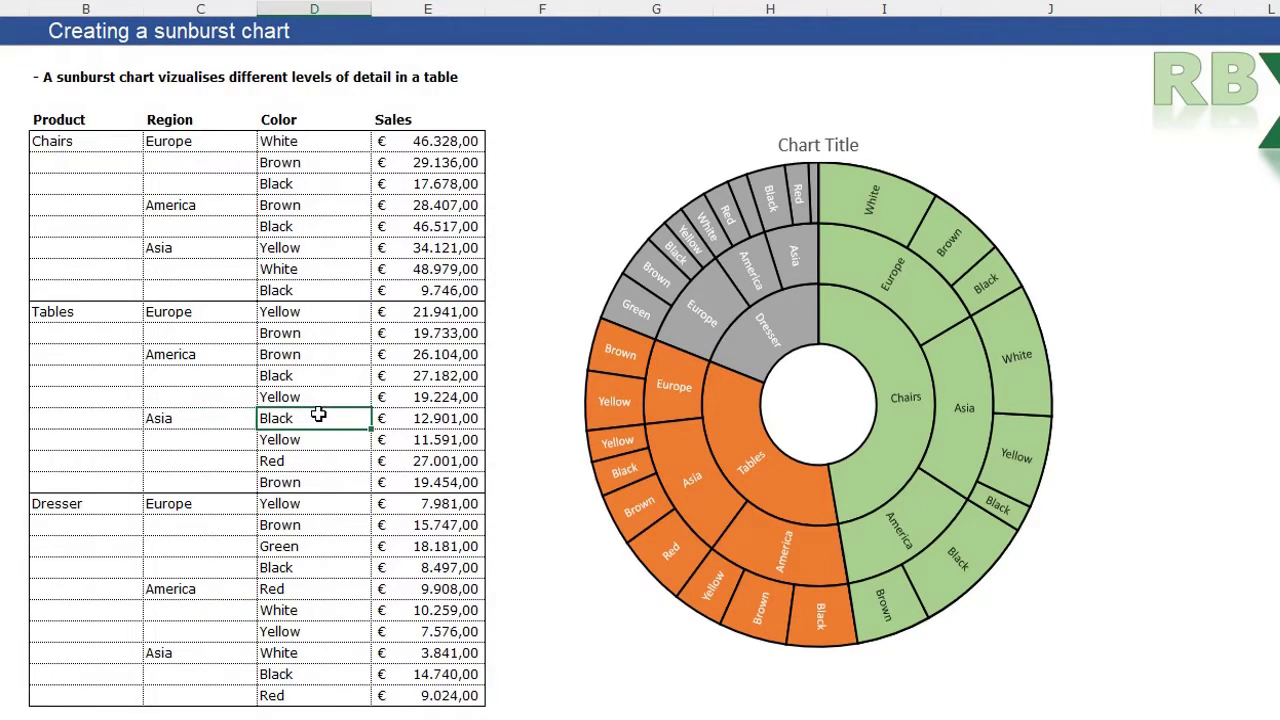
Clear all color names for Tables in Asia, and delete its sales amounts except the first one.
{"action": "left_click_drag", "start_coordinate": [324, 418], "coordinate": [316, 478]}
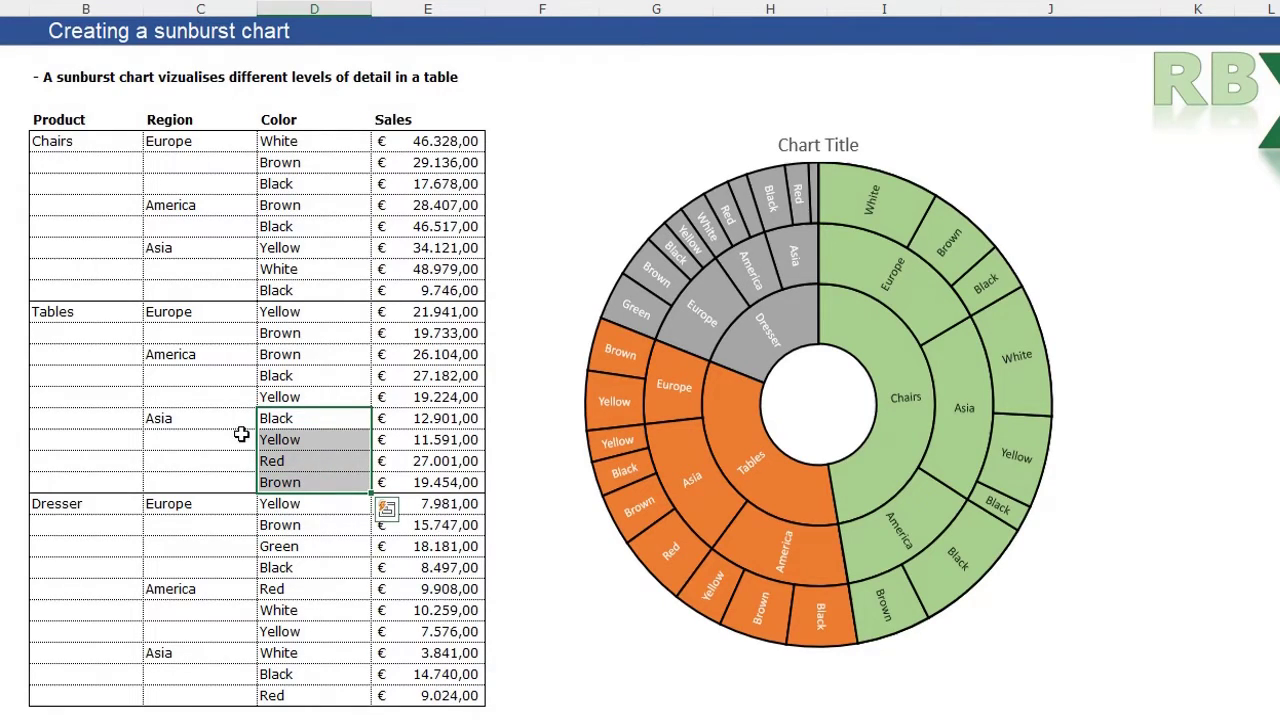
{"action": "key", "text": "Delete"}
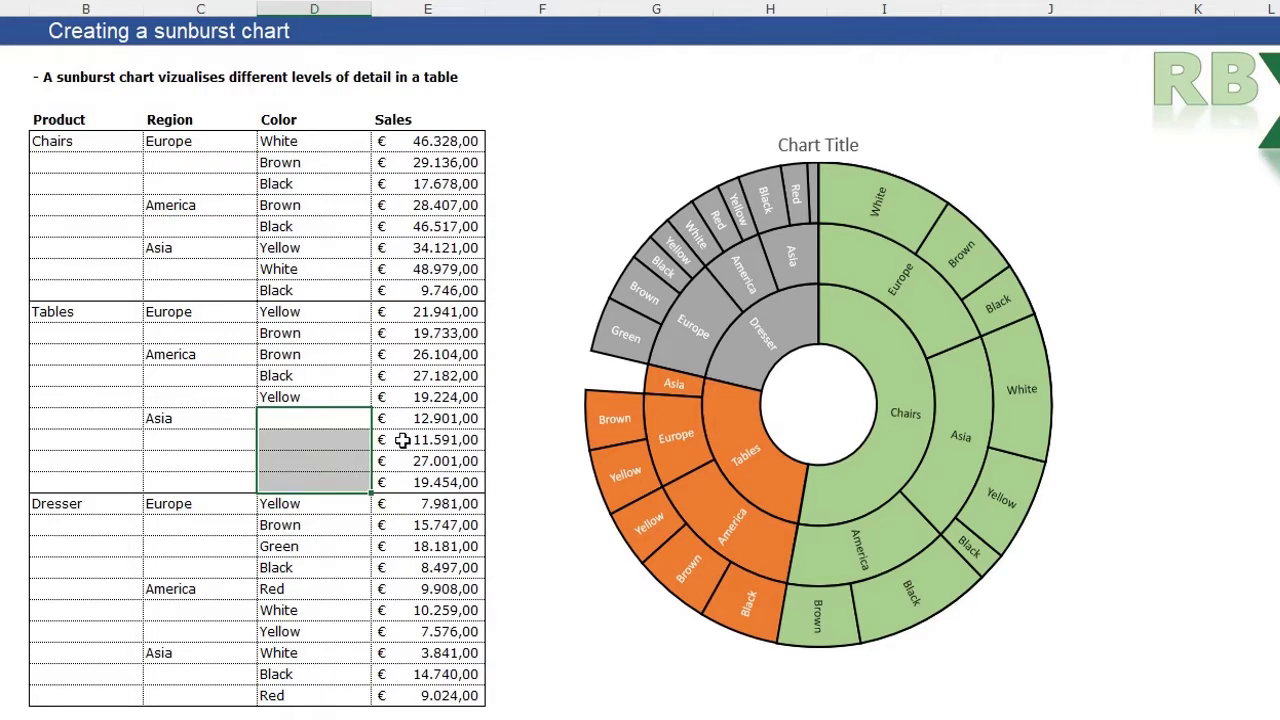
{"action": "left_click", "coordinate": [402, 440]}
{"action": "left_click_drag", "start_coordinate": [402, 440], "coordinate": [409, 481]}
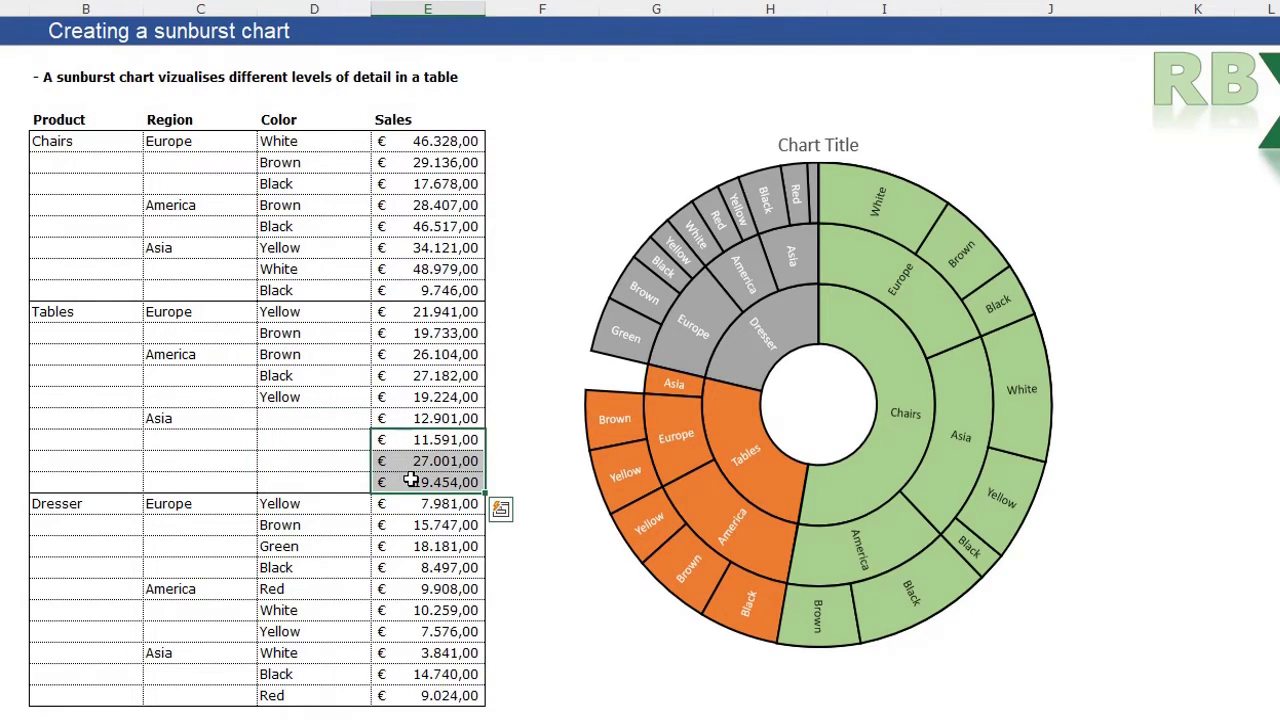
{"action": "key", "text": "Delete"}
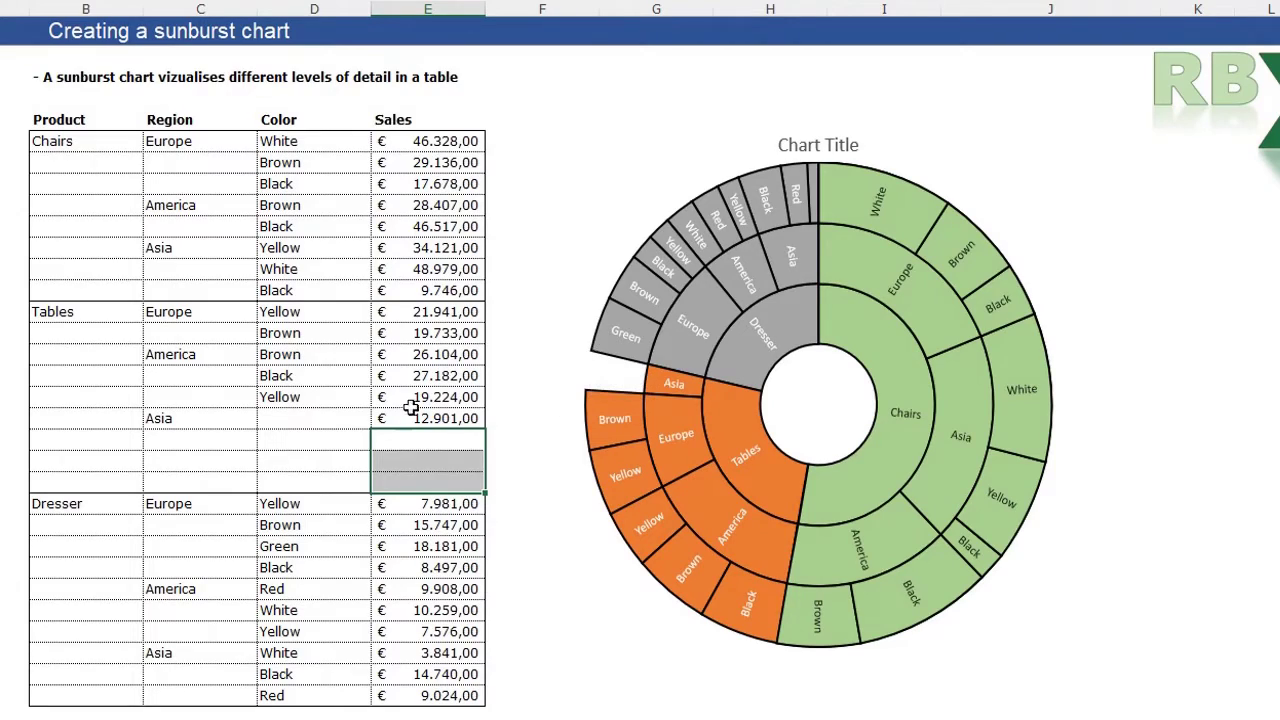
Clear both color names for Chairs in America, and delete the second of its two sales amounts.
{"action": "left_click_drag", "start_coordinate": [285, 207], "coordinate": [286, 222]}
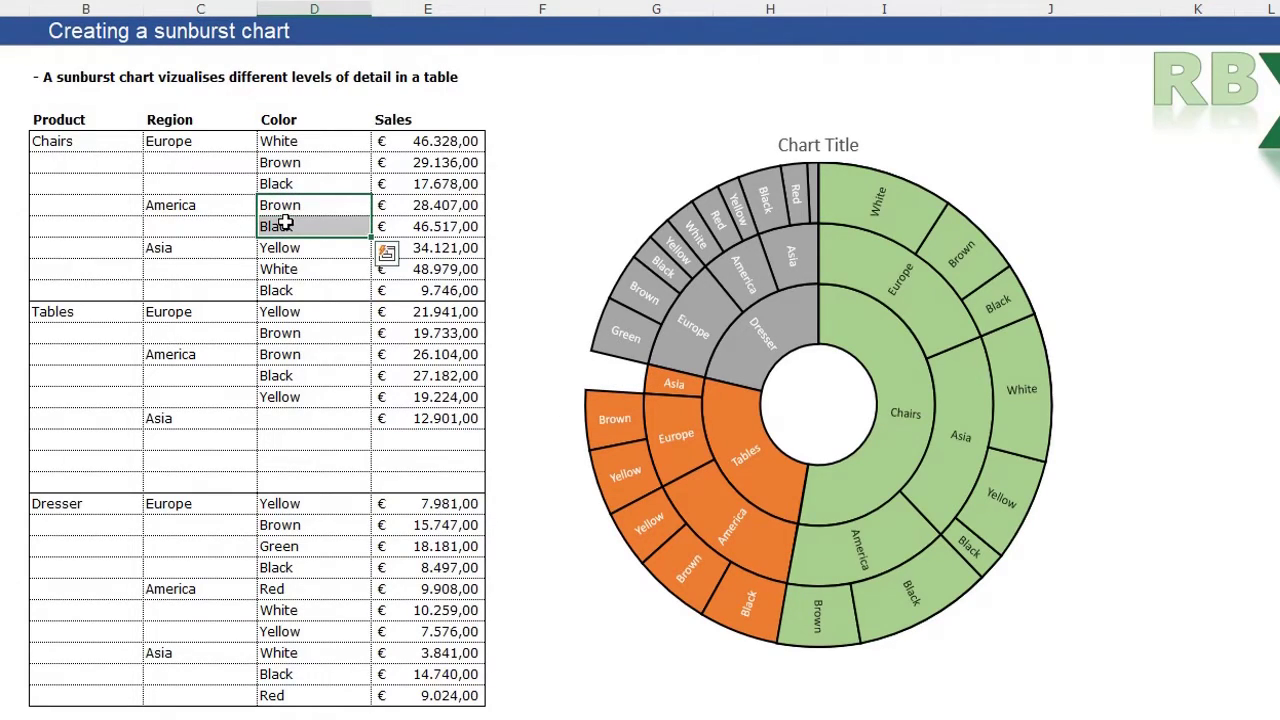
{"action": "key", "text": "Delete"}
{"action": "left_click", "coordinate": [453, 222]}
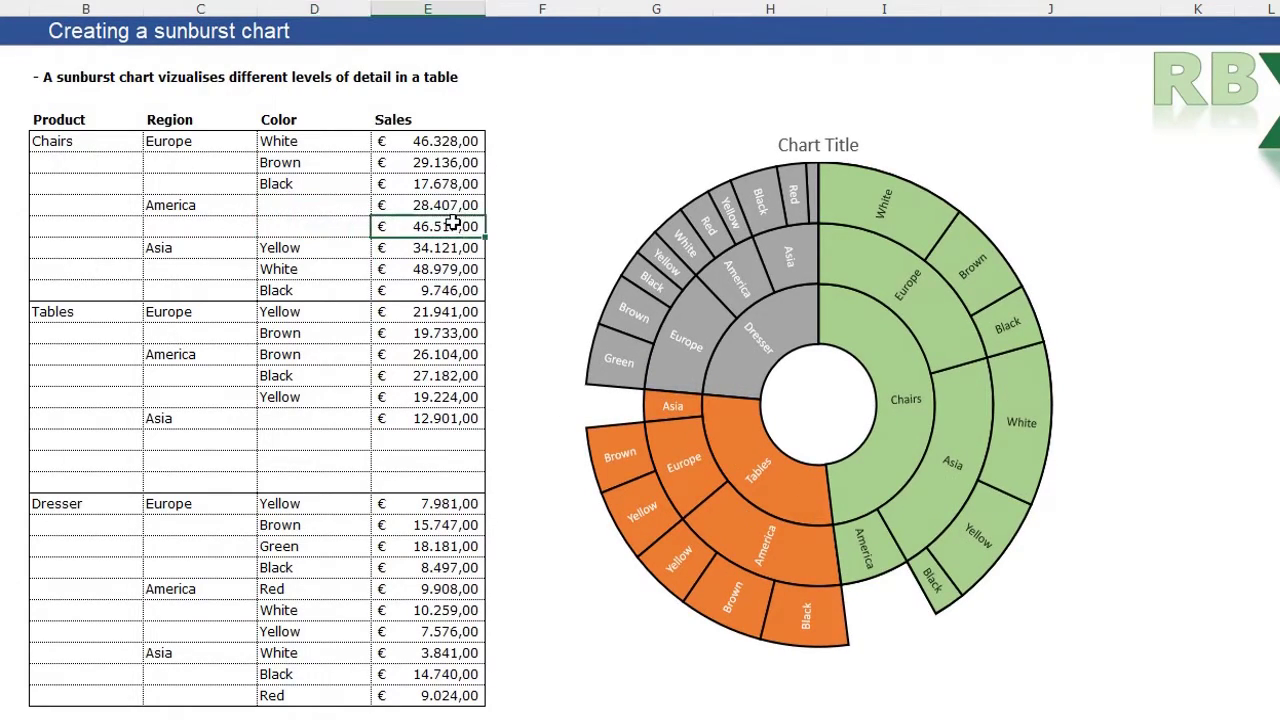
{"action": "key", "text": "Delete"}
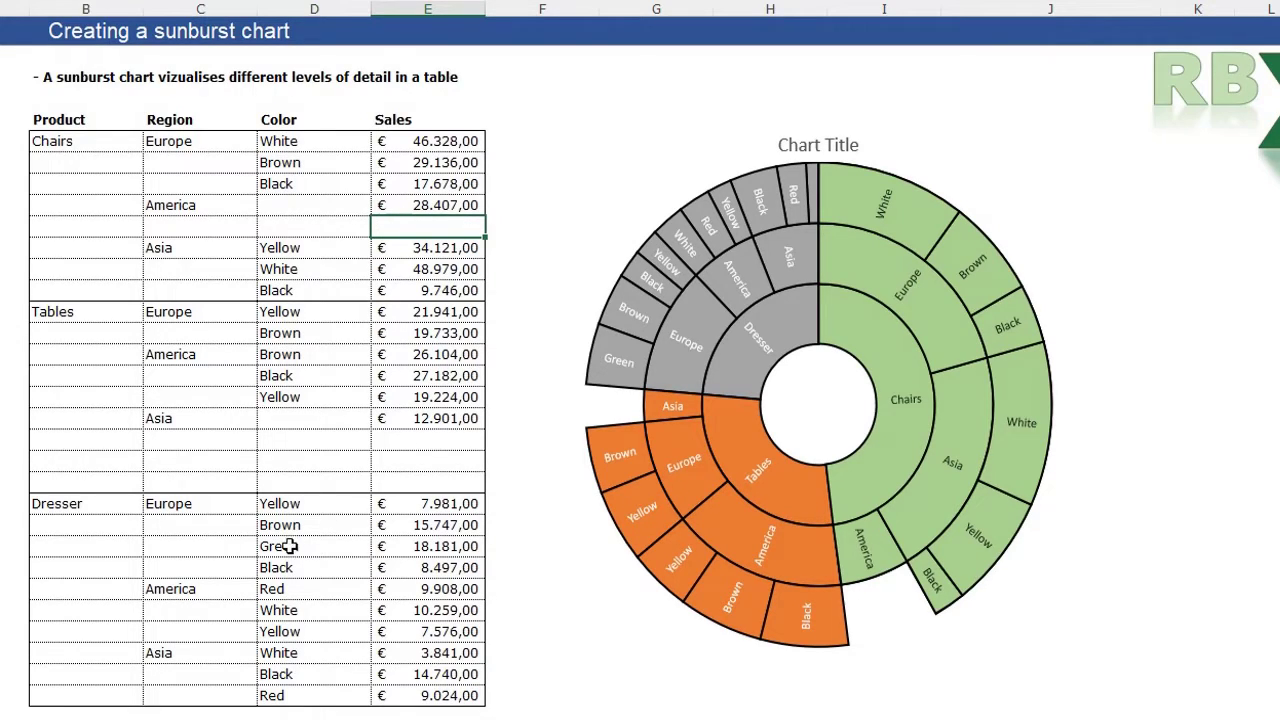
Clear the four color names for Dresser in Europe, and delete its sales amounts except the first one.
{"action": "left_click", "coordinate": [322, 503]}
{"action": "left_click_drag", "start_coordinate": [322, 503], "coordinate": [320, 568]}
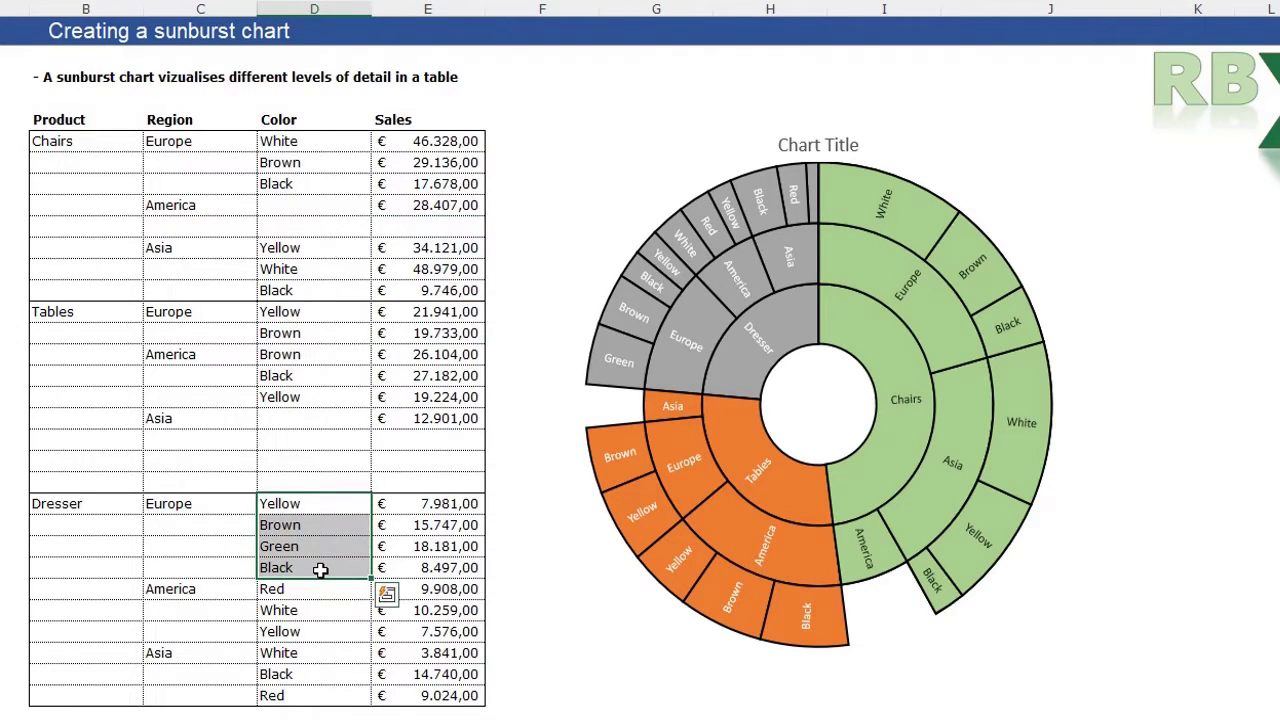
{"action": "key", "text": "Delete"}
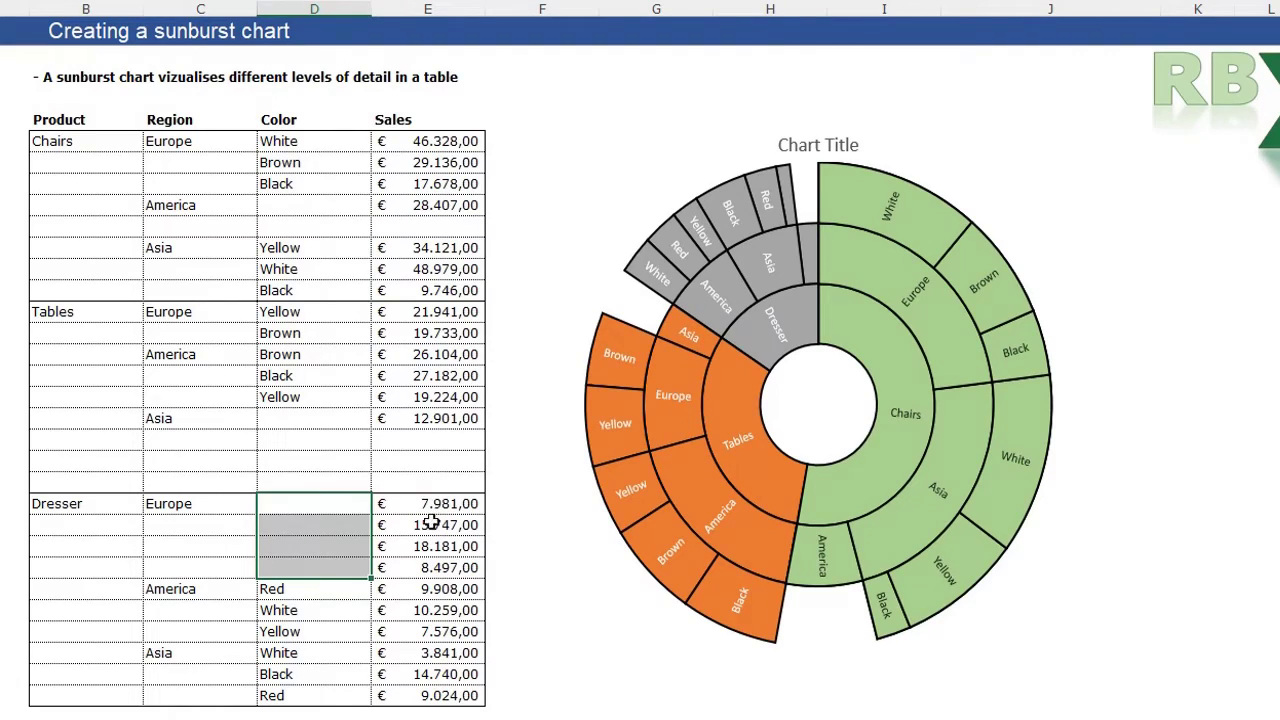
{"action": "left_click_drag", "start_coordinate": [428, 524], "coordinate": [430, 568]}
{"action": "key", "text": "Delete"}
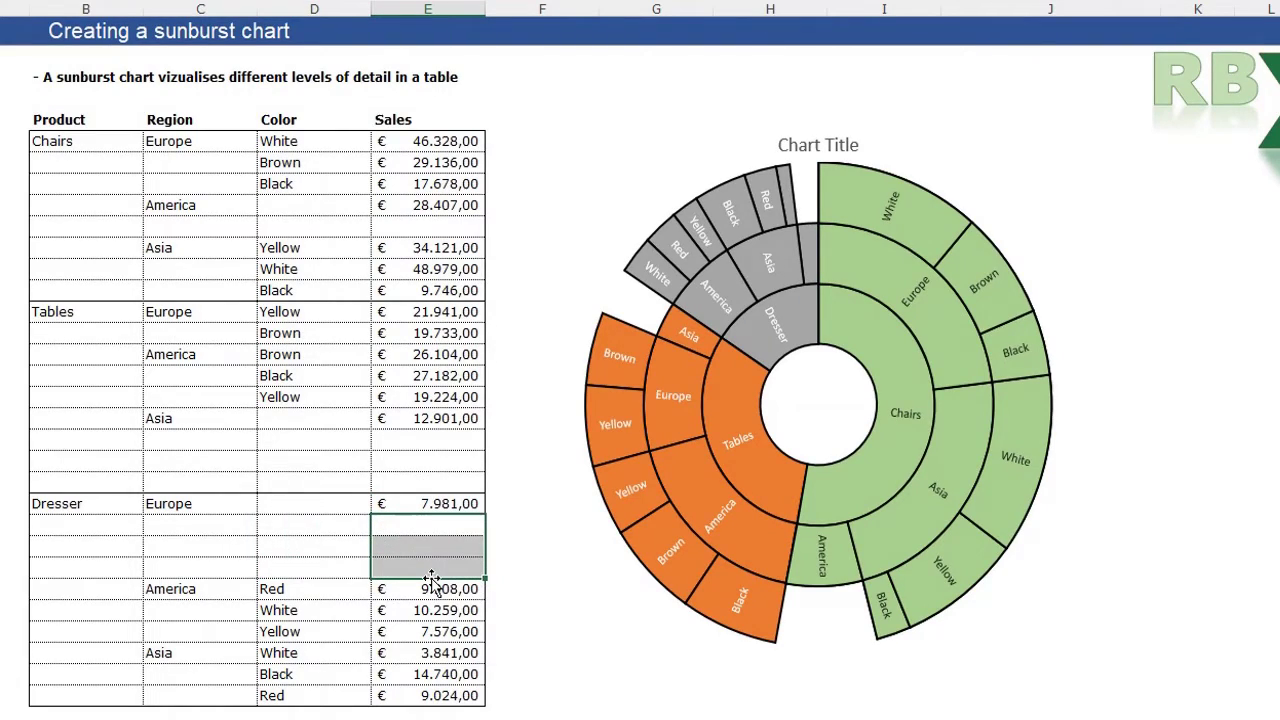